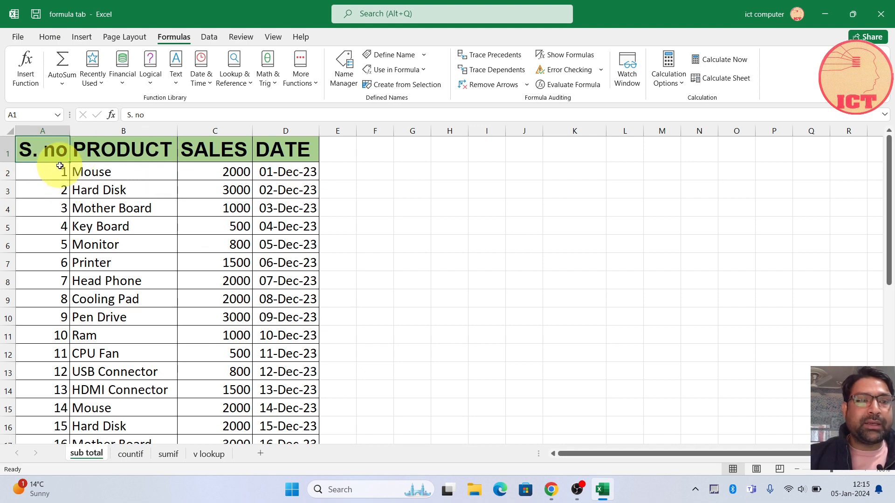
Correct the header in cell A1 to read "S. No" with a capital N.
{"action": "double_click", "coordinate": [62, 149]}
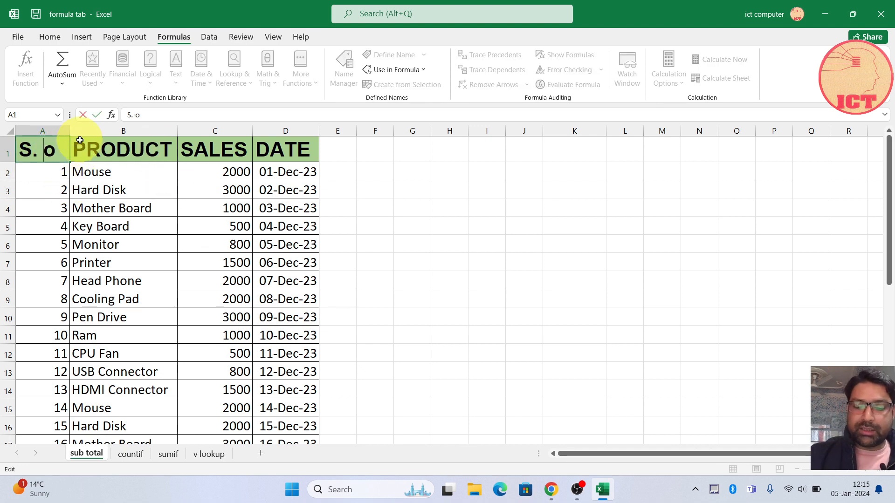
{"action": "type", "text": "N"}
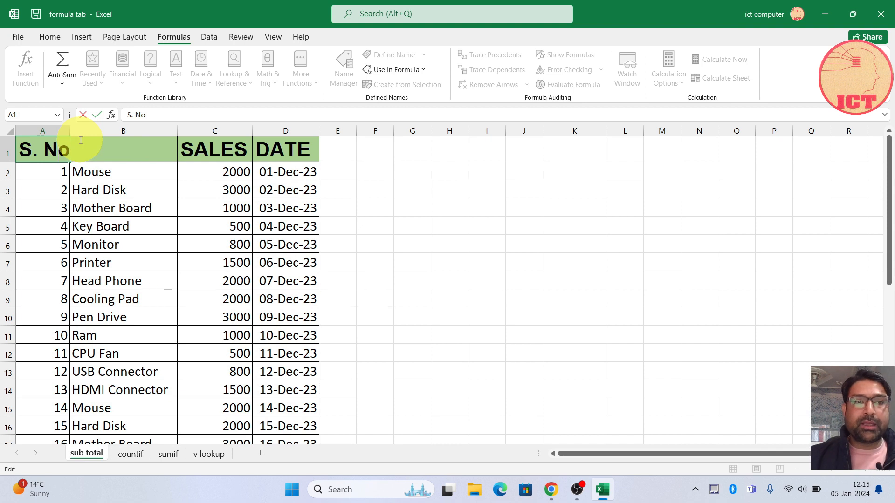
{"action": "key", "text": "Return"}
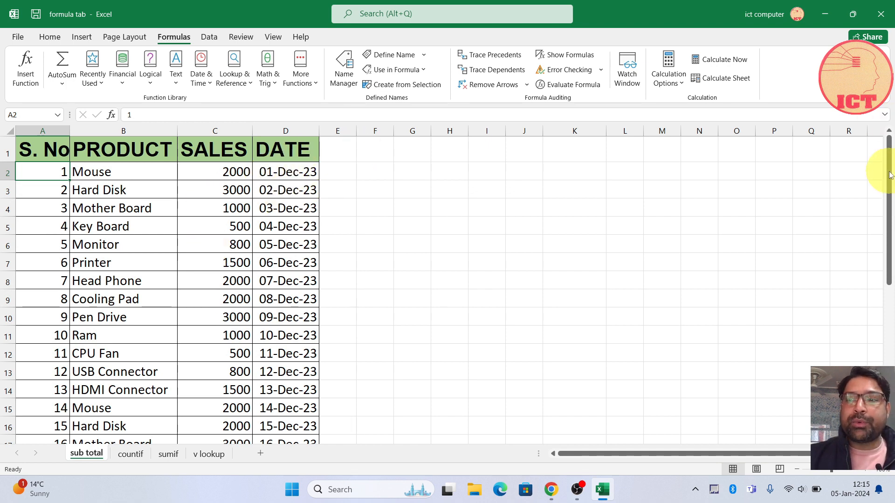
Clear the existing Total Sale formula from cell K30, beside the "sum formula" label.
{"action": "left_click_drag", "start_coordinate": [889, 175], "coordinate": [892, 356]}
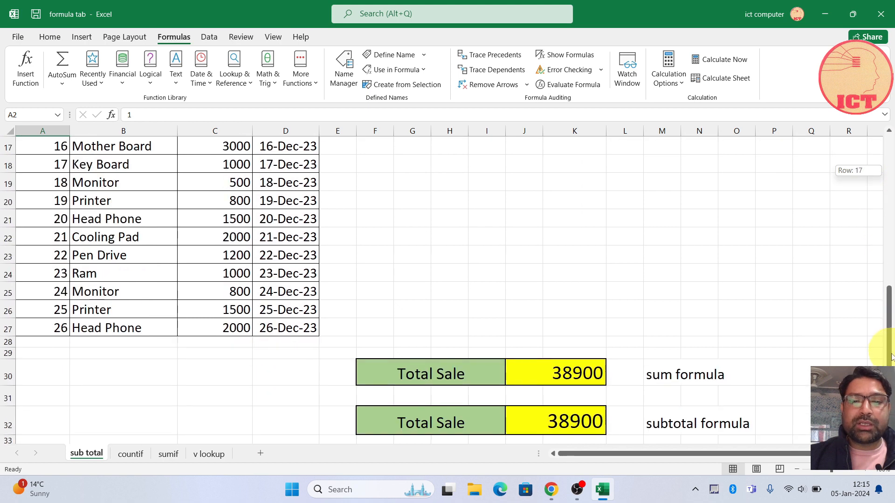
{"action": "left_click", "coordinate": [561, 373]}
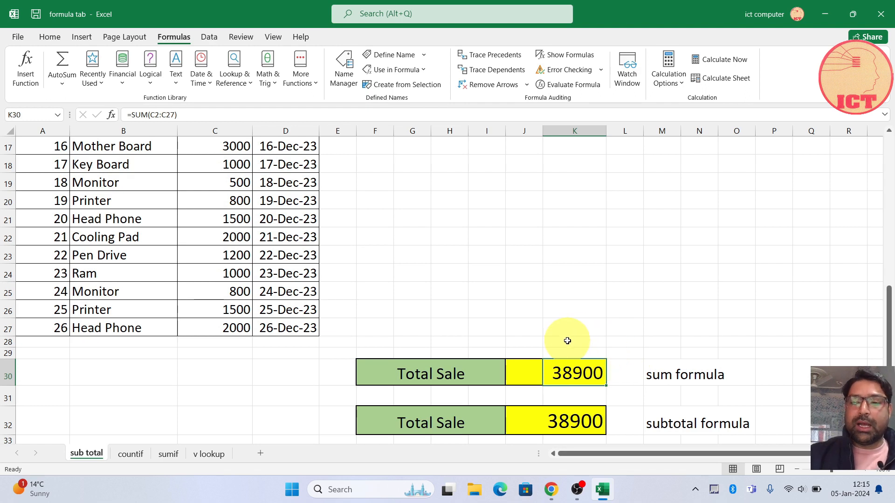
{"action": "key", "text": "Delete"}
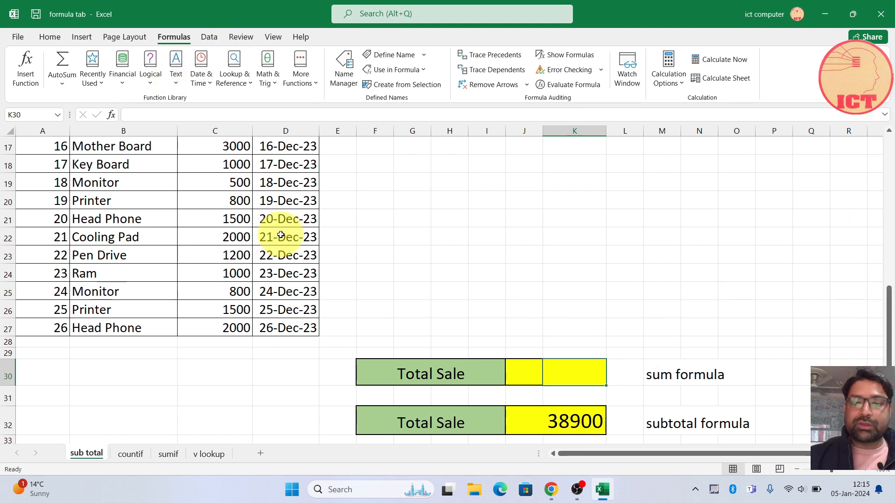
Enter =SUM(C2:C27) in cell K30 to total the whole SALES column.
{"action": "type", "text": "="}
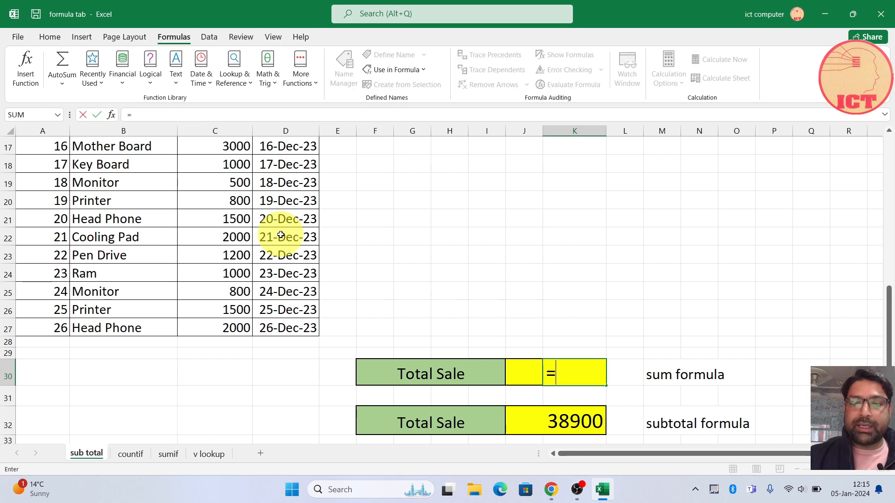
{"action": "type", "text": "sum"}
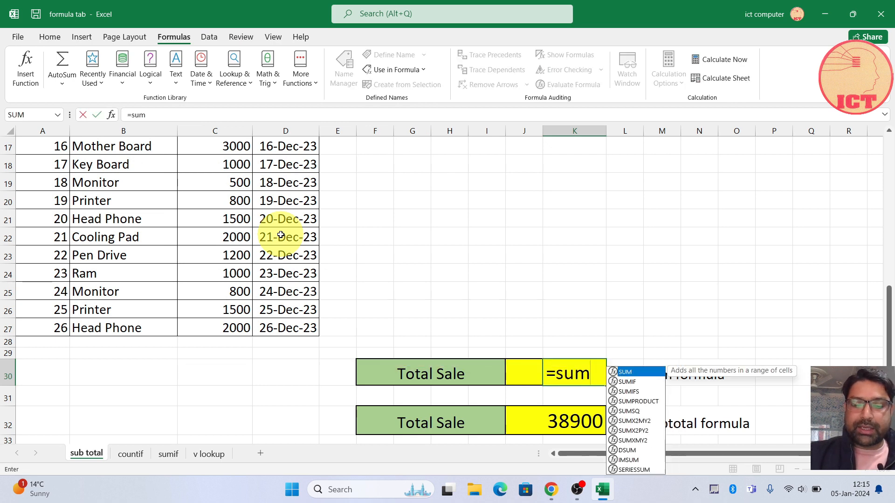
{"action": "type", "text": "("}
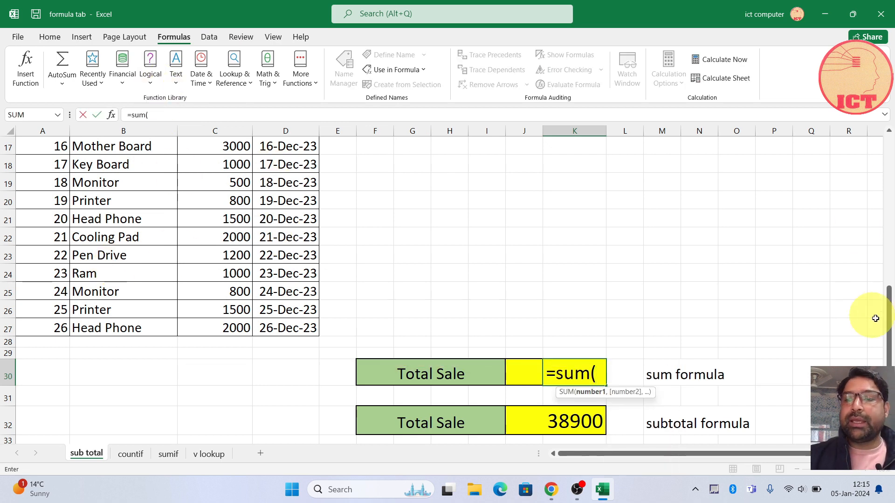
{"action": "left_click_drag", "start_coordinate": [887, 296], "coordinate": [891, 146]}
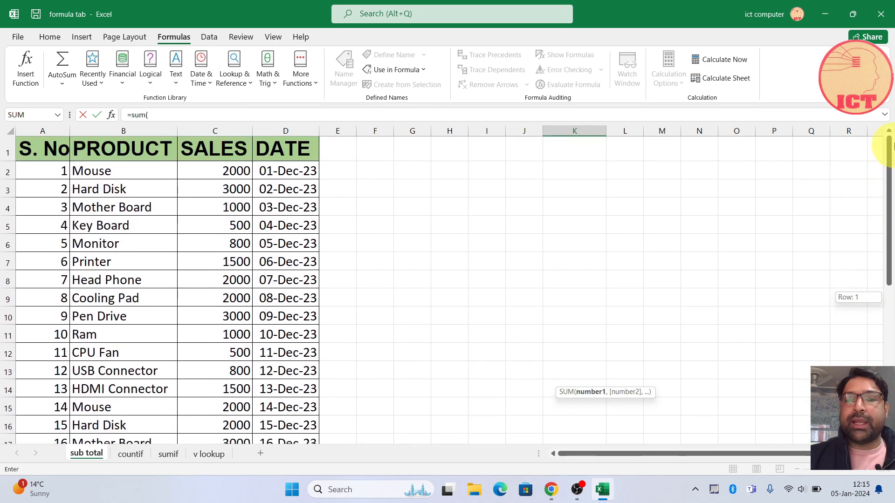
{"action": "left_click_drag", "start_coordinate": [236, 172], "coordinate": [225, 419]}
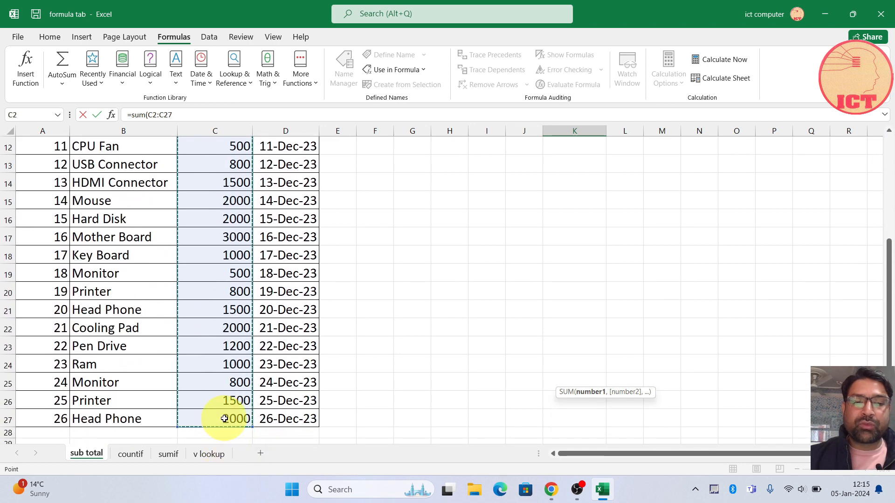
{"action": "type", "text": ")"}
{"action": "key", "text": "Return"}
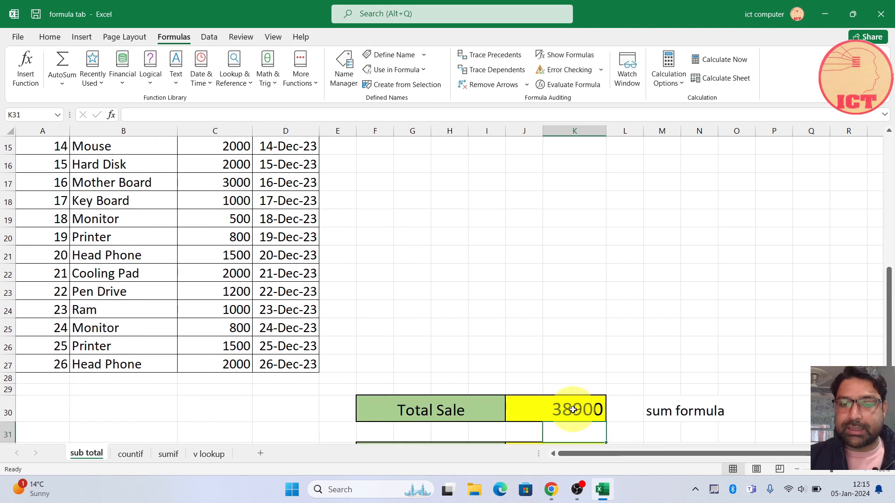
{"action": "left_click_drag", "start_coordinate": [890, 319], "coordinate": [890, 326]}
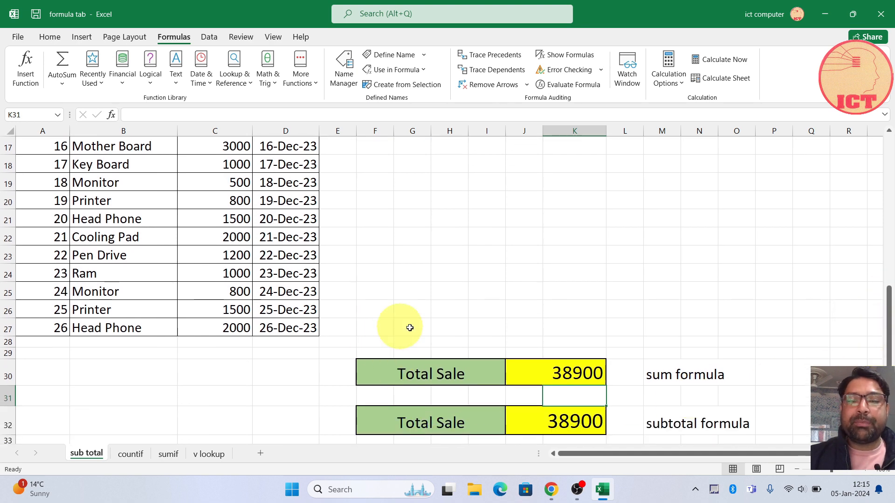
Turn on filtering for the sales table's header row, starting from cell A1.
{"action": "left_click_drag", "start_coordinate": [888, 295], "coordinate": [890, 138]}
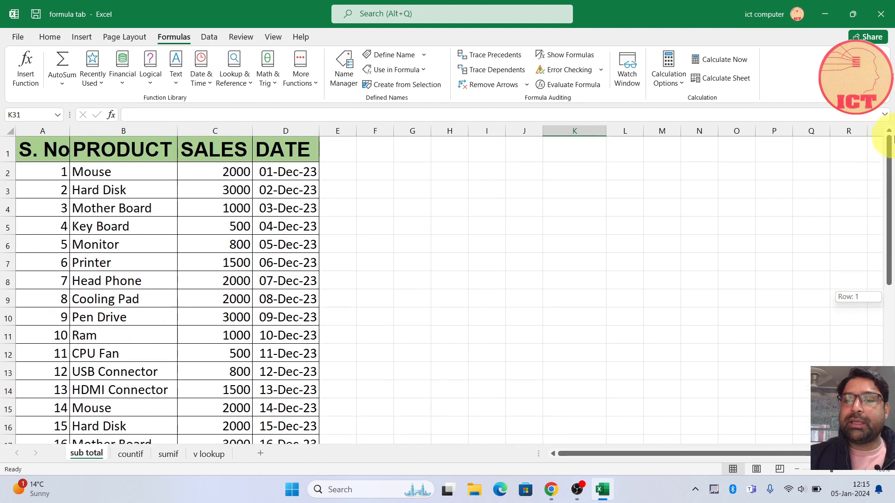
{"action": "left_click", "coordinate": [36, 149]}
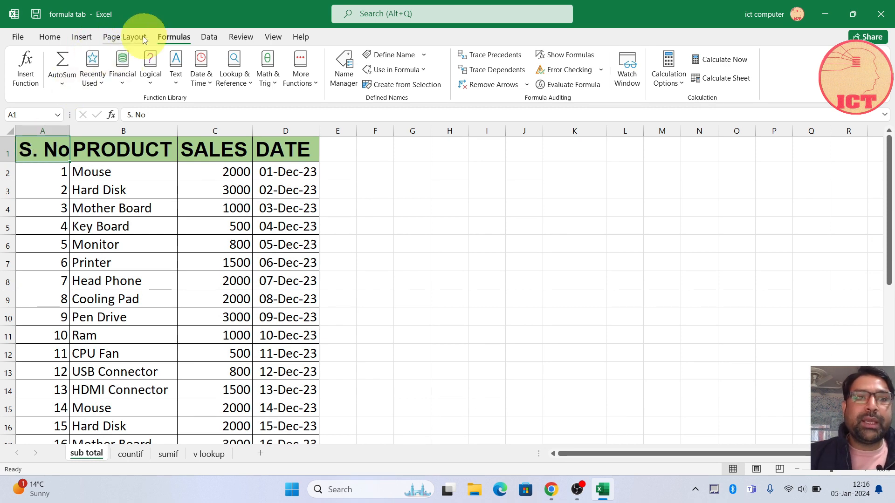
{"action": "left_click", "coordinate": [209, 38]}
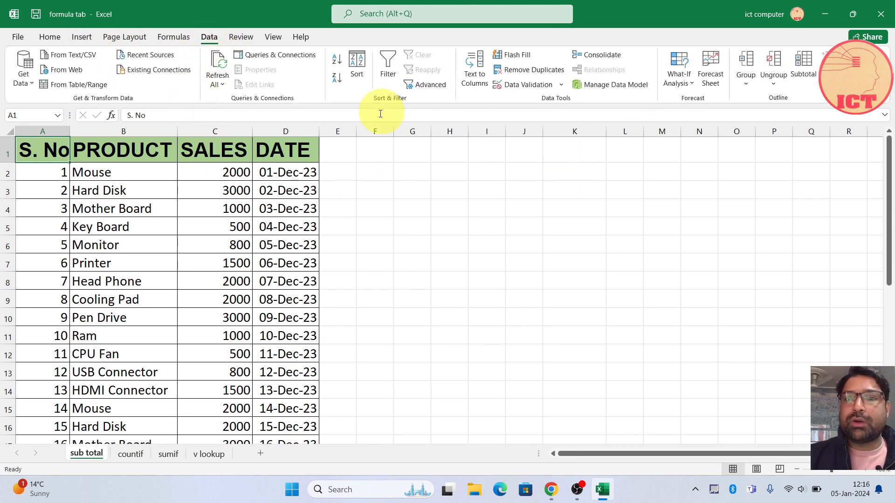
{"action": "left_click", "coordinate": [390, 73]}
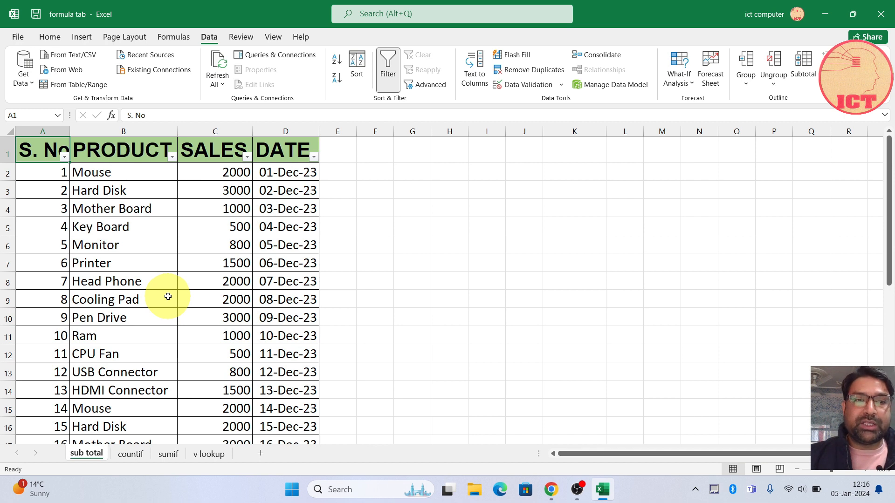
Filter the PRODUCT column to show only Mouse, and inspect the Total Sale formulas in K30 and K32.
{"action": "left_click", "coordinate": [172, 157]}
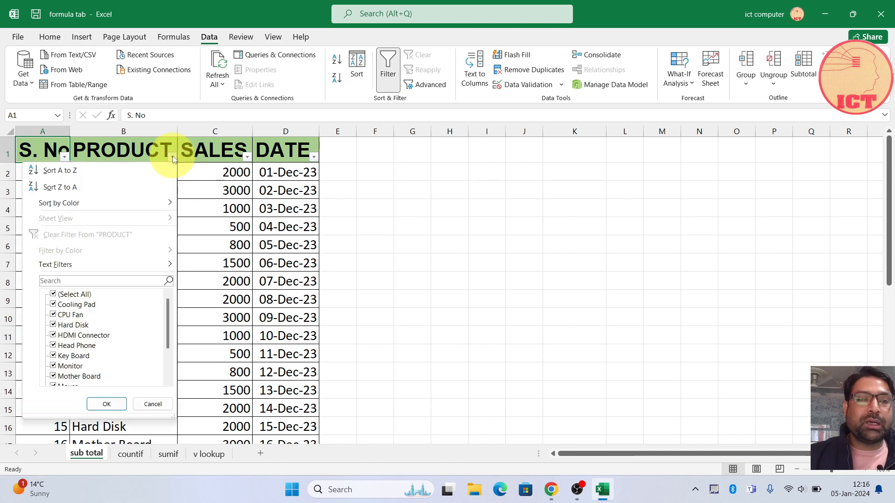
{"action": "left_click", "coordinate": [53, 295]}
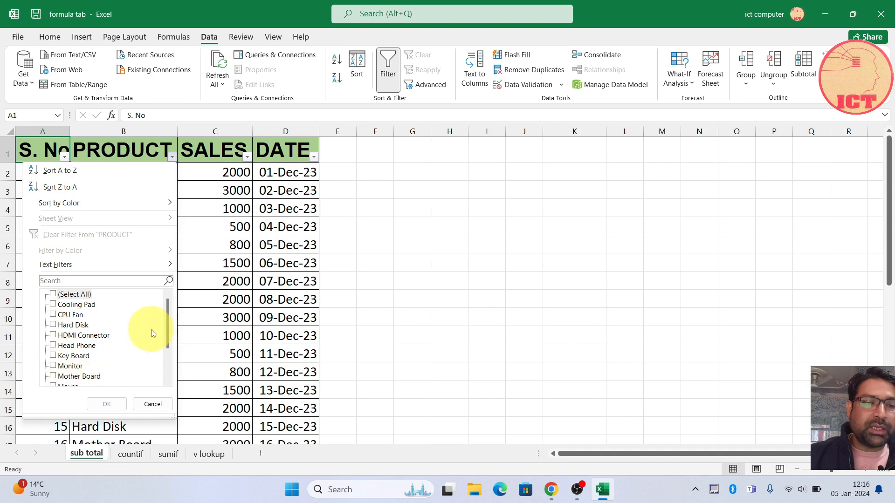
{"action": "left_click_drag", "start_coordinate": [168, 332], "coordinate": [167, 345]}
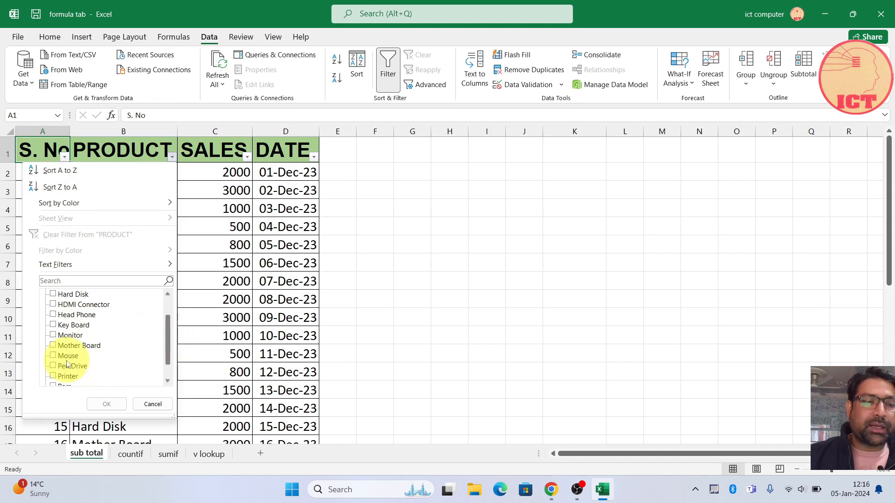
{"action": "left_click", "coordinate": [54, 356]}
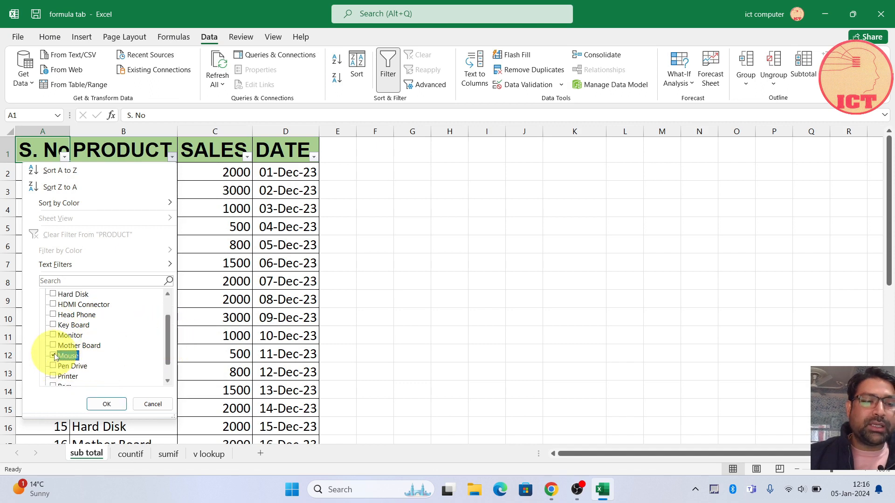
{"action": "left_click", "coordinate": [106, 404]}
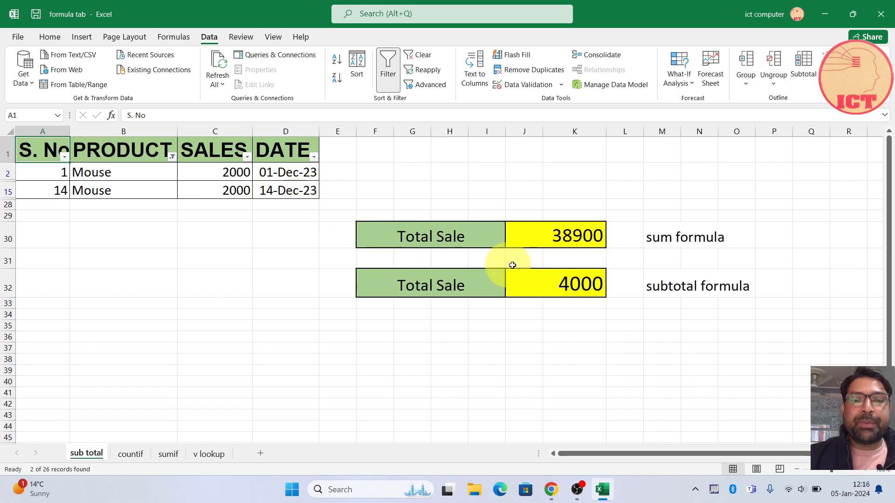
{"action": "left_click", "coordinate": [566, 236]}
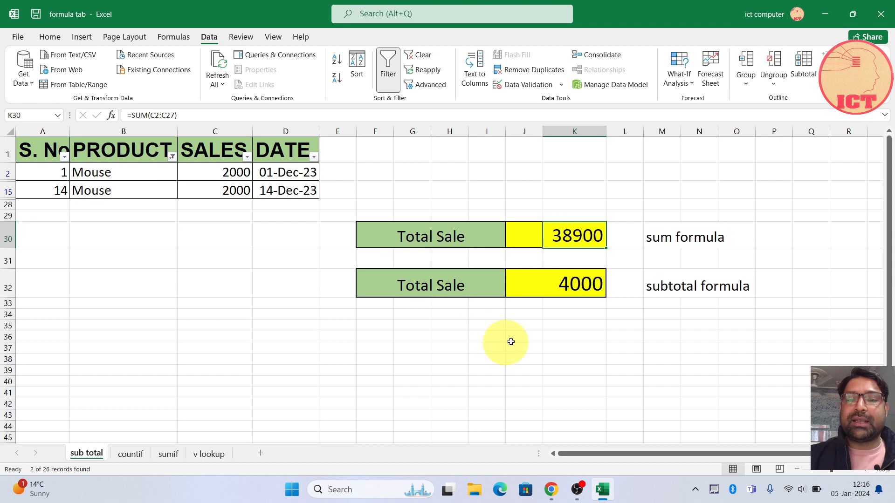
{"action": "left_click", "coordinate": [565, 281]}
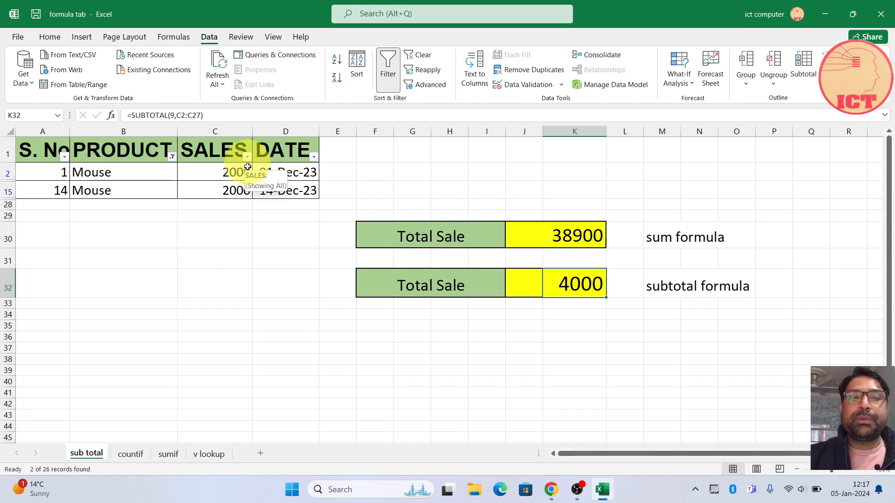
Reset the PRODUCT filter to show all products again.
{"action": "left_click", "coordinate": [169, 158]}
{"action": "left_click", "coordinate": [54, 294]}
{"action": "left_click", "coordinate": [107, 404]}
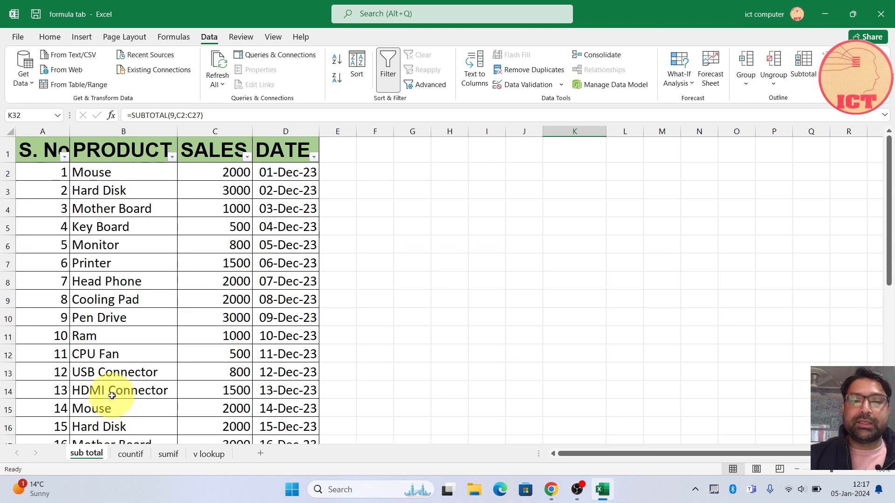
Clear the existing Total Sale formula from cell K32, beside the "subtotal formula" label.
{"action": "left_click_drag", "start_coordinate": [889, 205], "coordinate": [889, 359]}
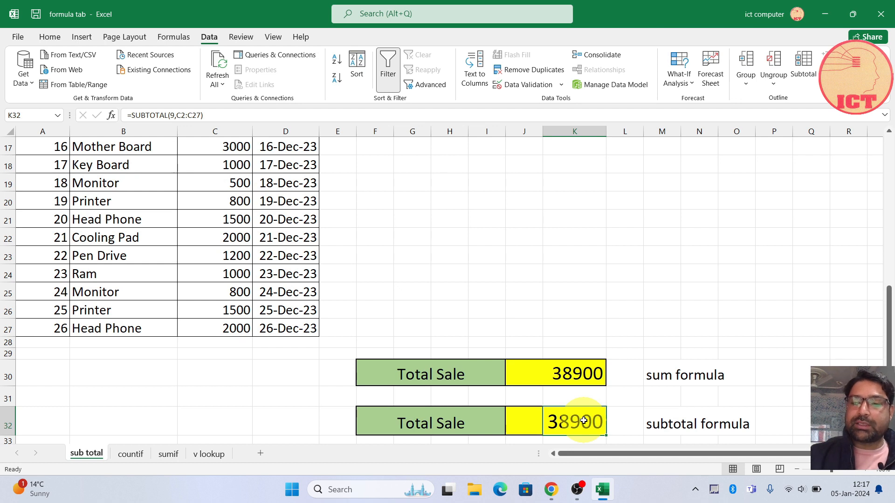
{"action": "key", "text": "Delete"}
{"action": "left_click", "coordinate": [616, 422]}
{"action": "left_click", "coordinate": [570, 420]}
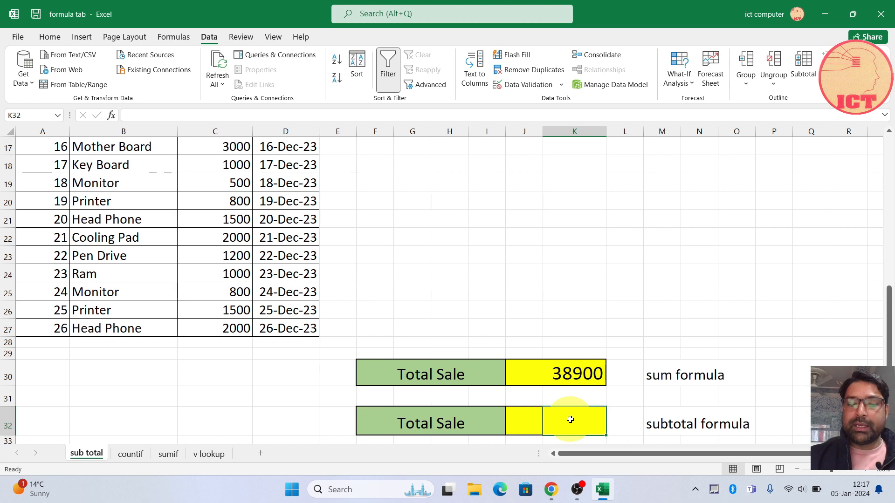
Enter =SUBTOTAL(9,C2:C27) in cell K32 to total the SALES column, and reselect the cell to check its formula.
{"action": "type", "text": "=su"}
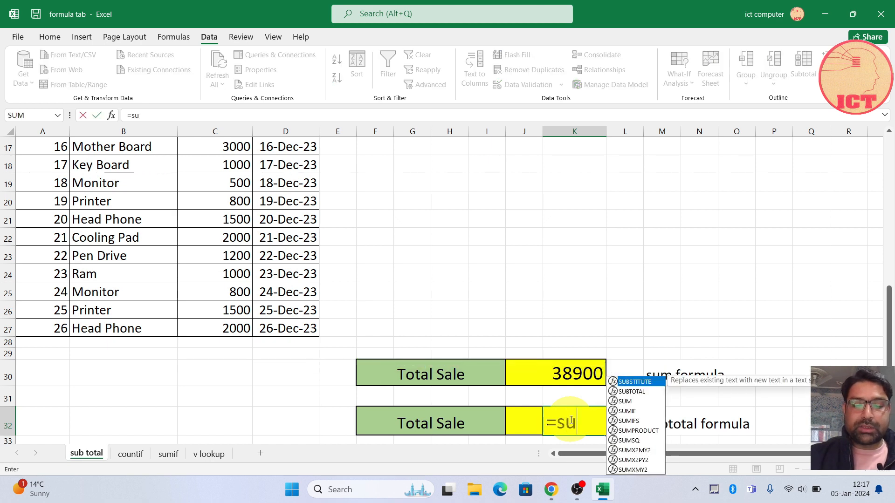
{"action": "type", "text": "b"}
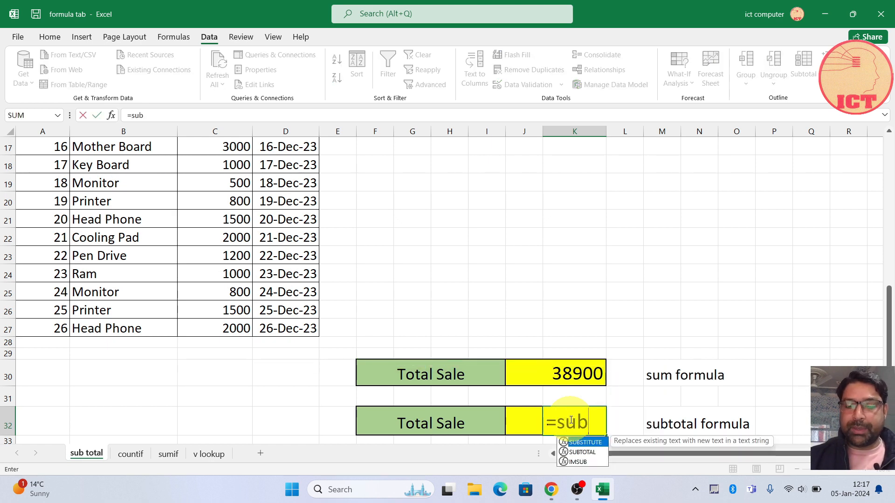
{"action": "key", "text": "Down"}
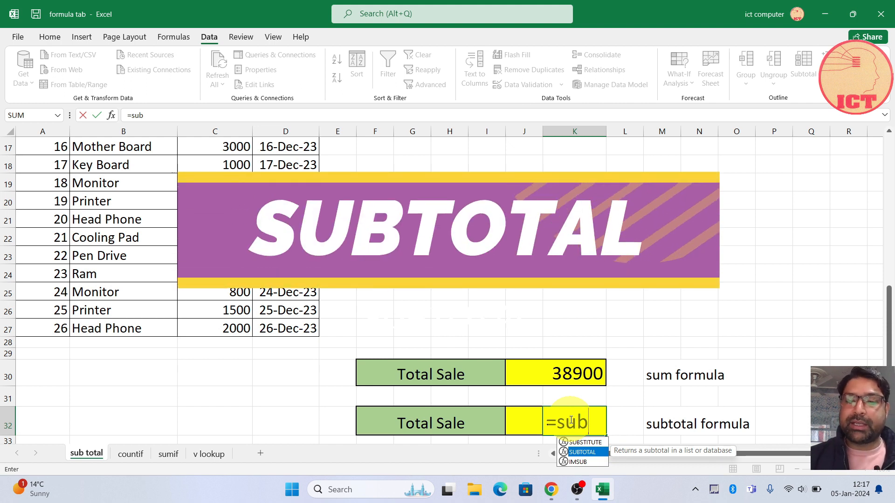
{"action": "key", "text": "Tab"}
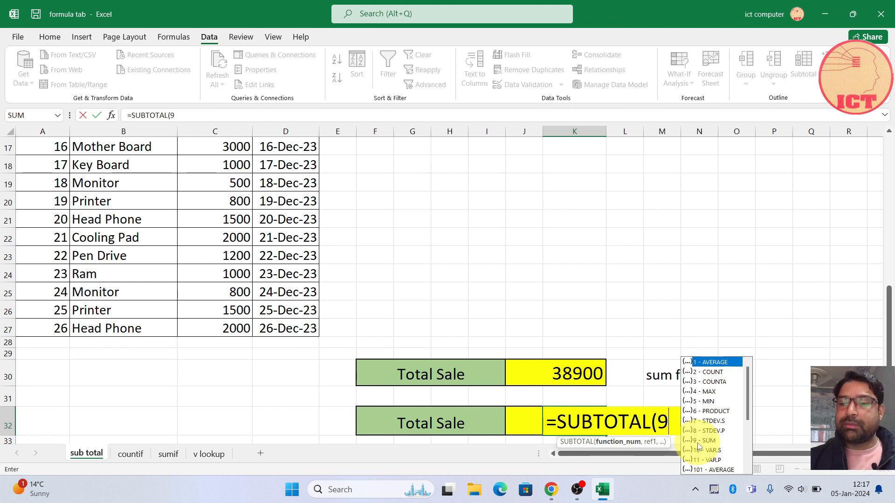
{"action": "type", "text": ","}
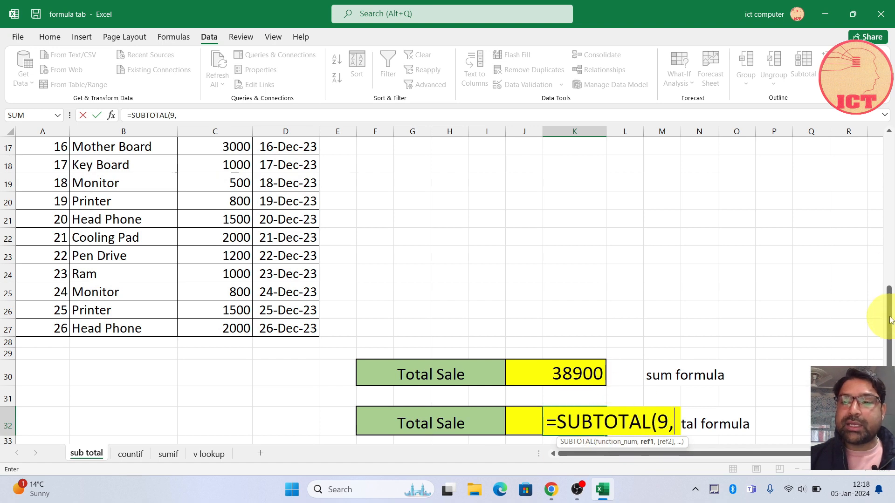
{"action": "left_click_drag", "start_coordinate": [892, 309], "coordinate": [891, 154]}
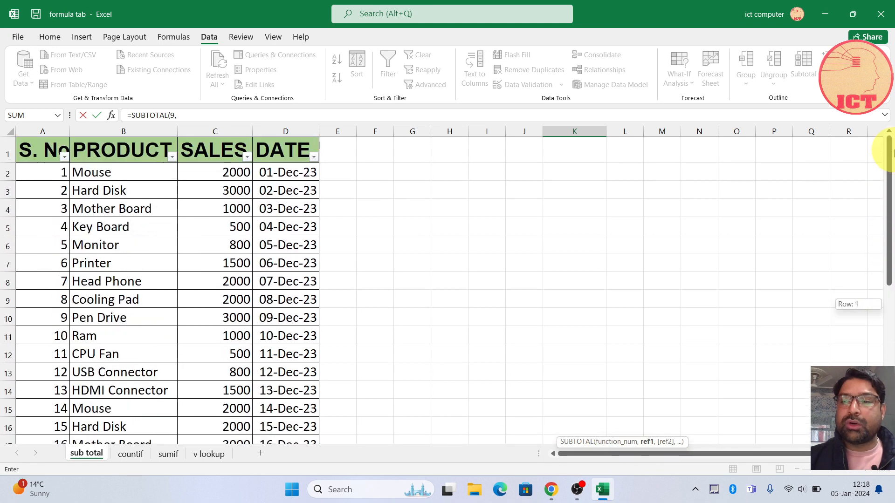
{"action": "left_click_drag", "start_coordinate": [233, 172], "coordinate": [225, 418]}
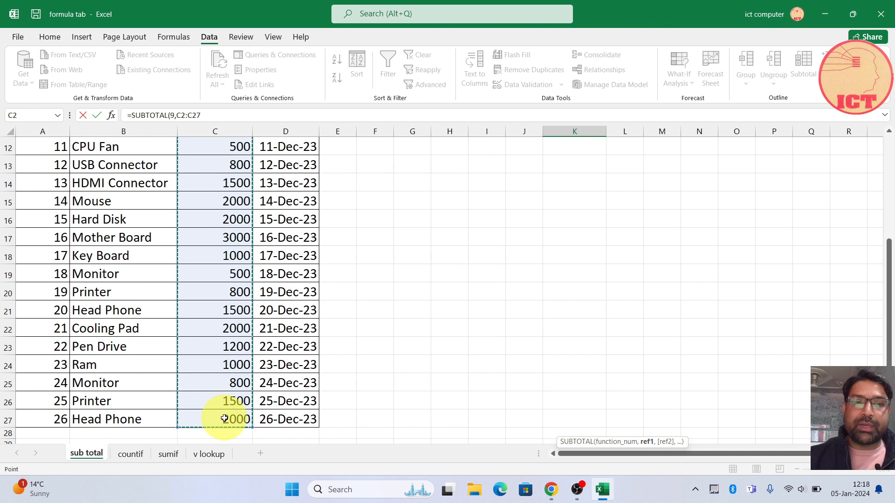
{"action": "type", "text": ")"}
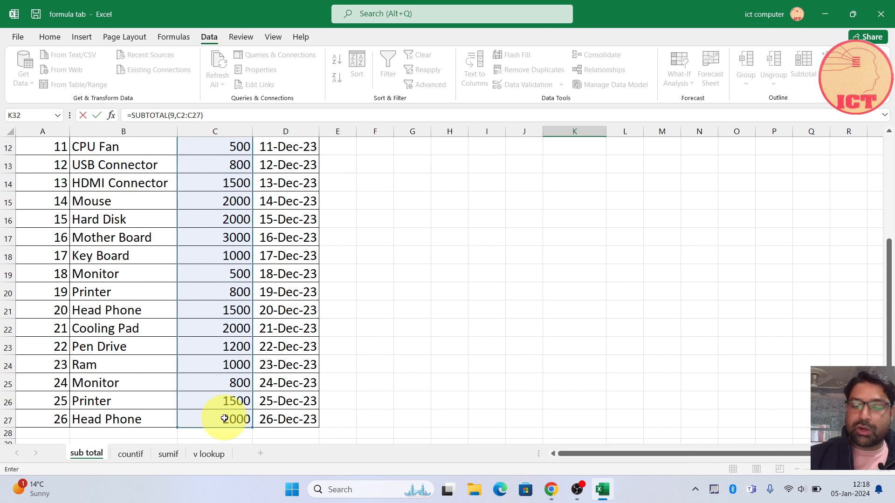
{"action": "key", "text": "Return"}
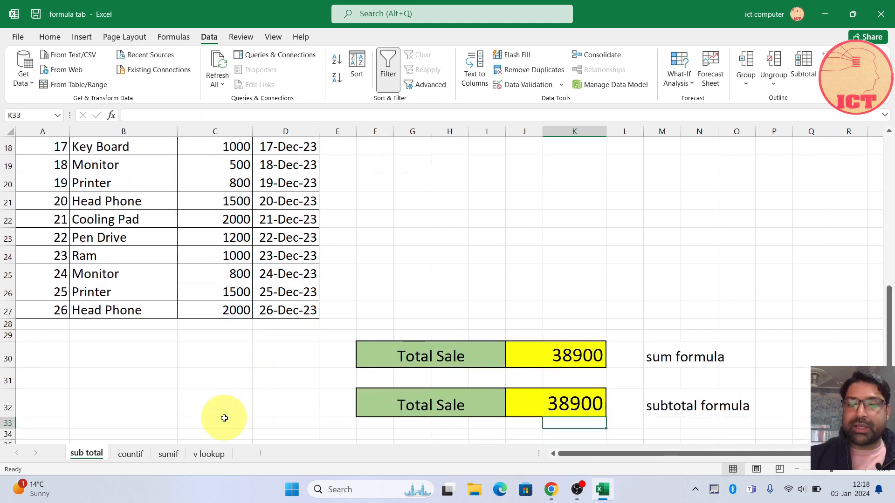
{"action": "left_click", "coordinate": [572, 403]}
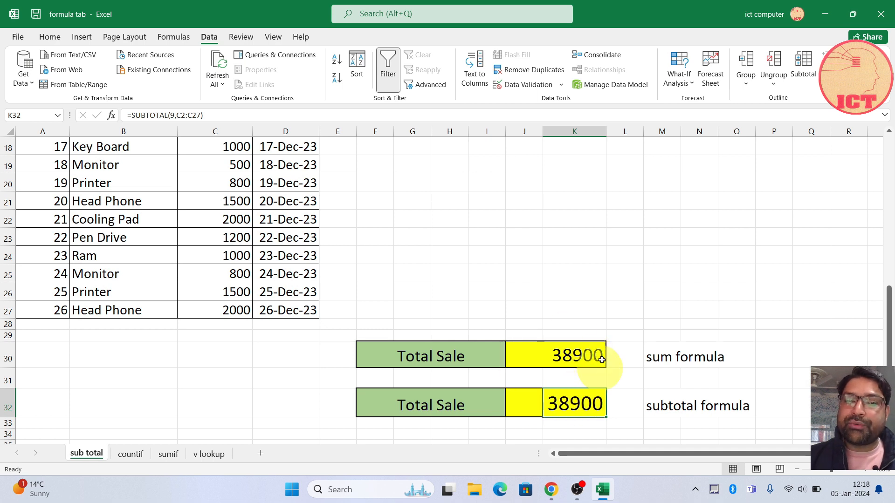
Filter the PRODUCT column to show only Monitor.
{"action": "left_click_drag", "start_coordinate": [890, 305], "coordinate": [888, 156]}
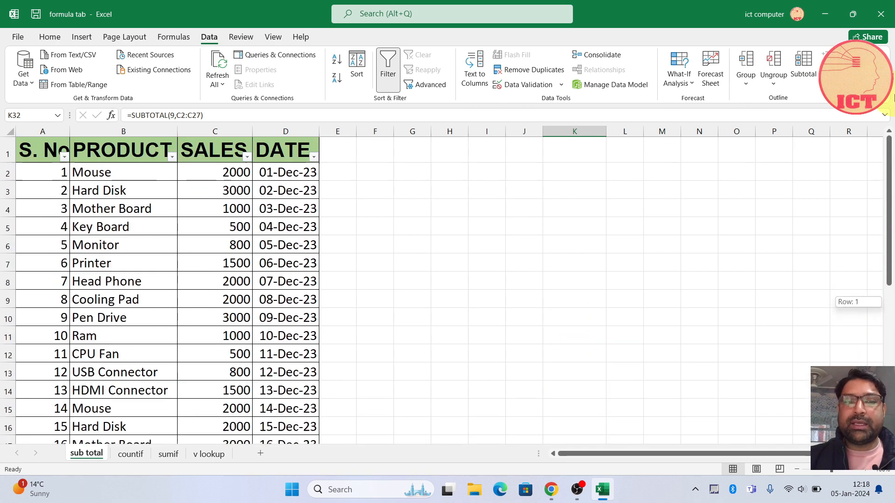
{"action": "left_click", "coordinate": [172, 157]}
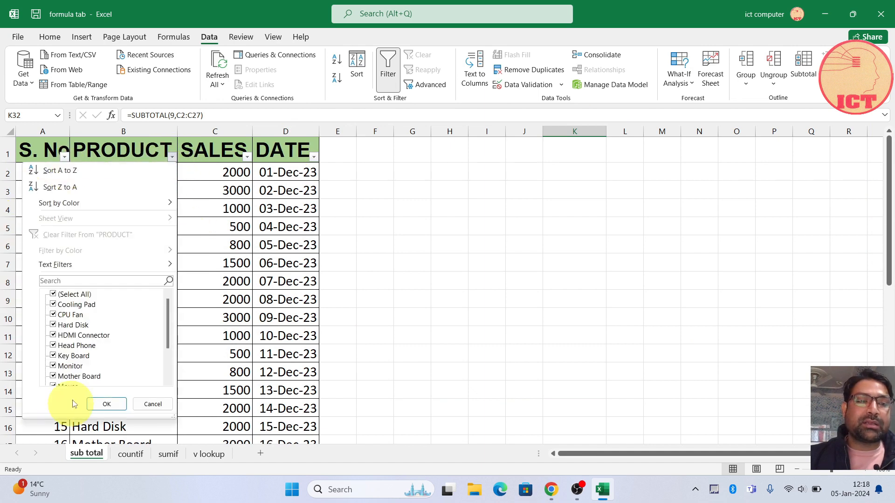
{"action": "left_click", "coordinate": [53, 295]}
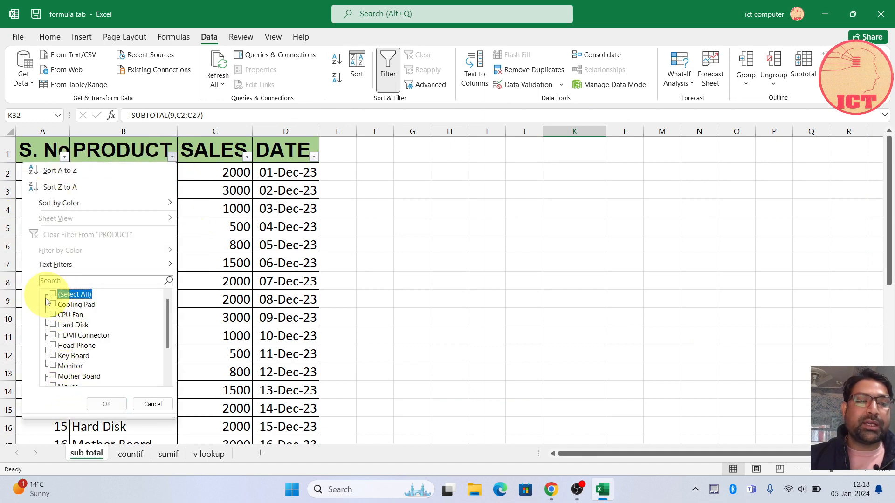
{"action": "left_click", "coordinate": [53, 366]}
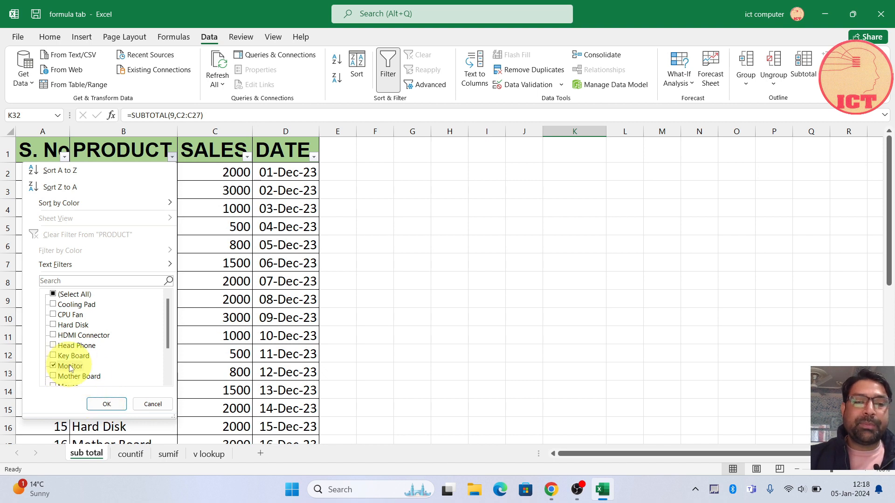
{"action": "left_click", "coordinate": [107, 404]}
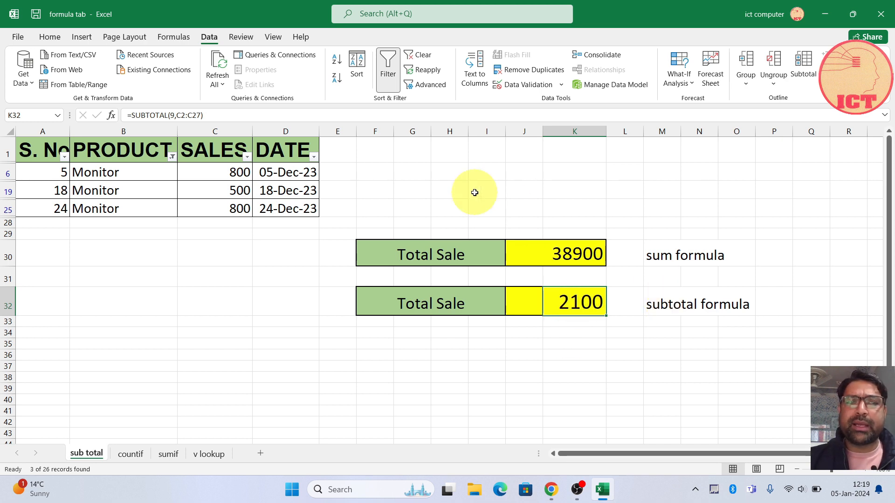
Open the countif sheet with the employee salary table and select cell C5 in the Designation column.
{"action": "left_click", "coordinate": [171, 39]}
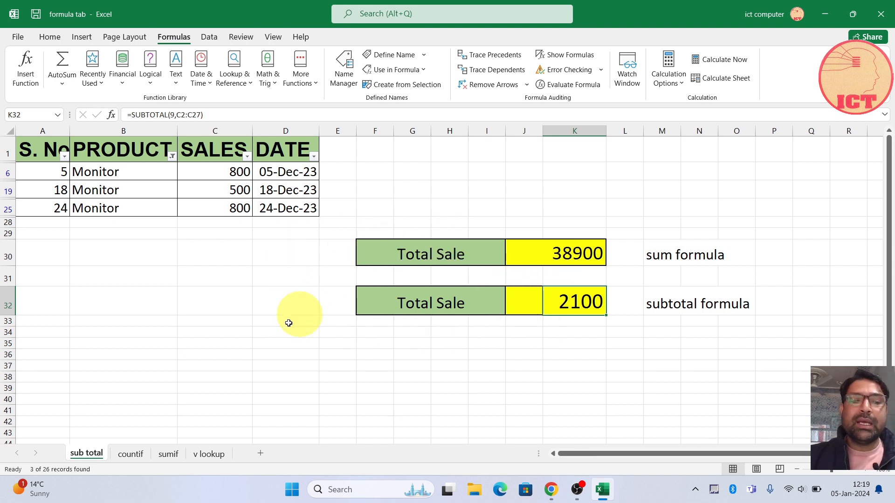
{"action": "left_click", "coordinate": [130, 456]}
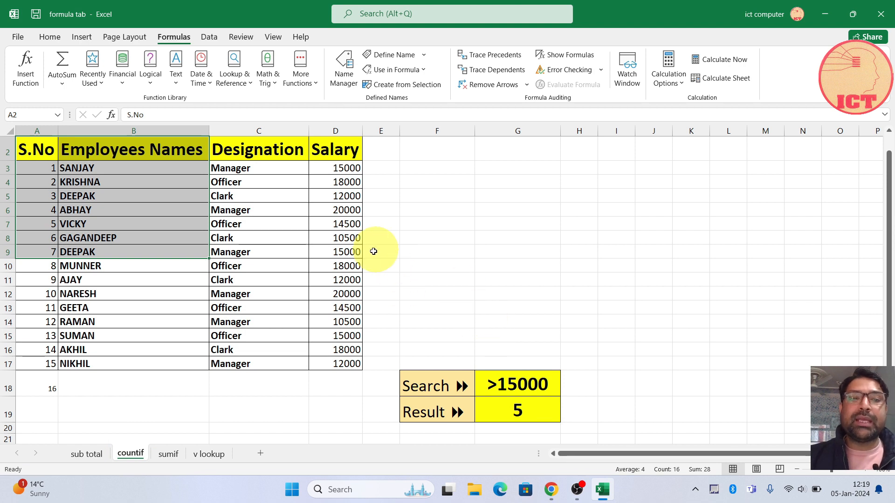
{"action": "left_click", "coordinate": [246, 196]}
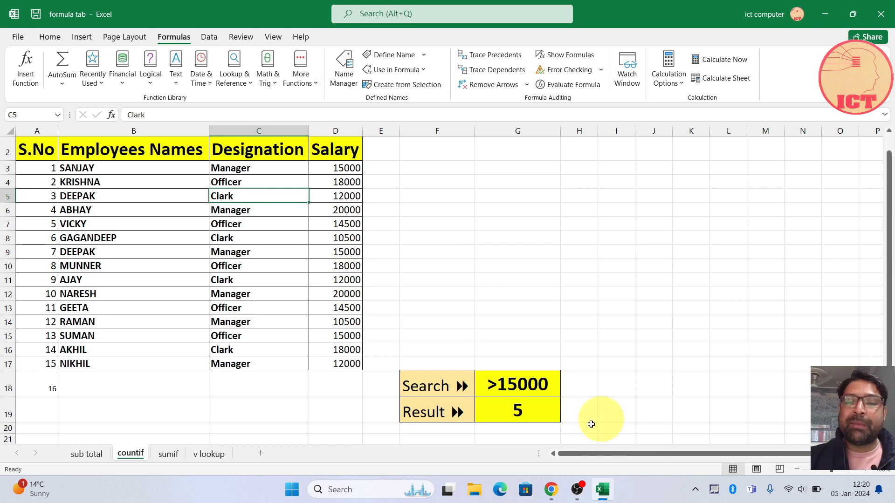
Change the Search criterion in cell G18 to >12000.
{"action": "left_click", "coordinate": [545, 390]}
{"action": "double_click", "coordinate": [547, 390]}
{"action": "key", "text": "BackSpace"}
{"action": "key", "text": "BackSpace"}
{"action": "key", "text": "BackSpace"}
{"action": "key", "text": "BackSpace"}
{"action": "key", "text": "BackSpace"}
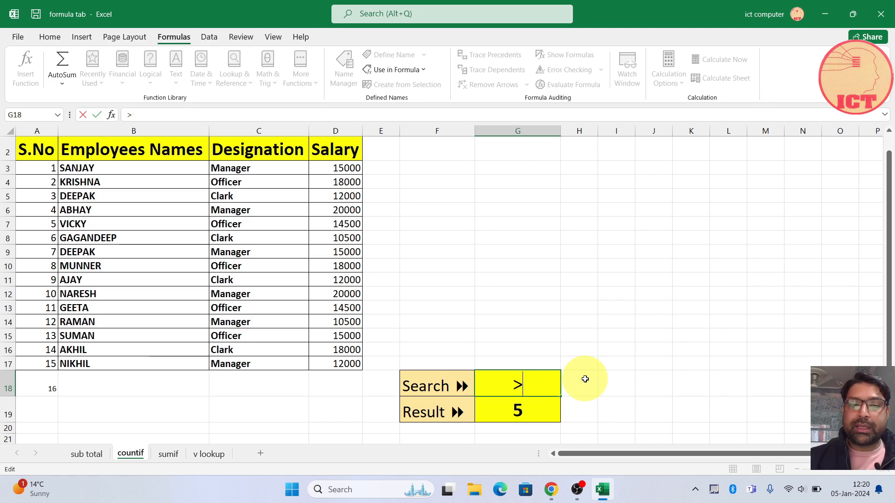
{"action": "type", "text": "12000"}
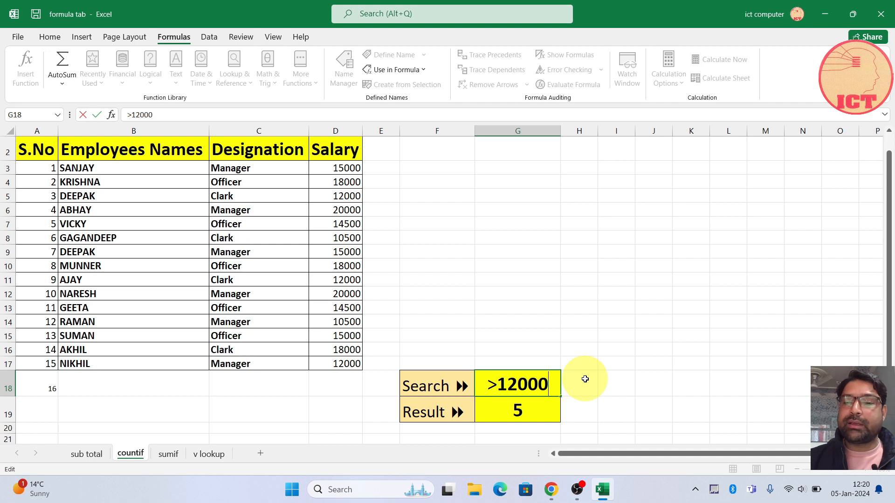
{"action": "key", "text": "Return"}
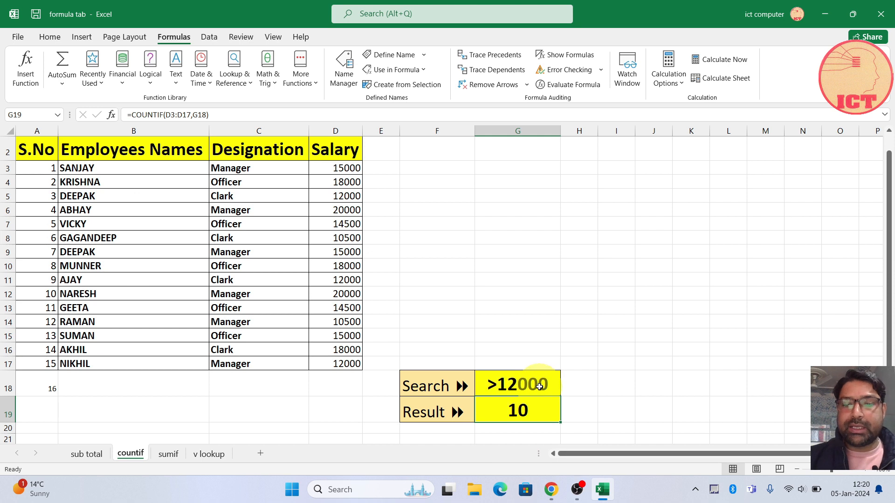
Clear the Search and Result cells G18:G19, and enter the criterion >15000 in G18.
{"action": "left_click_drag", "start_coordinate": [513, 384], "coordinate": [509, 418]}
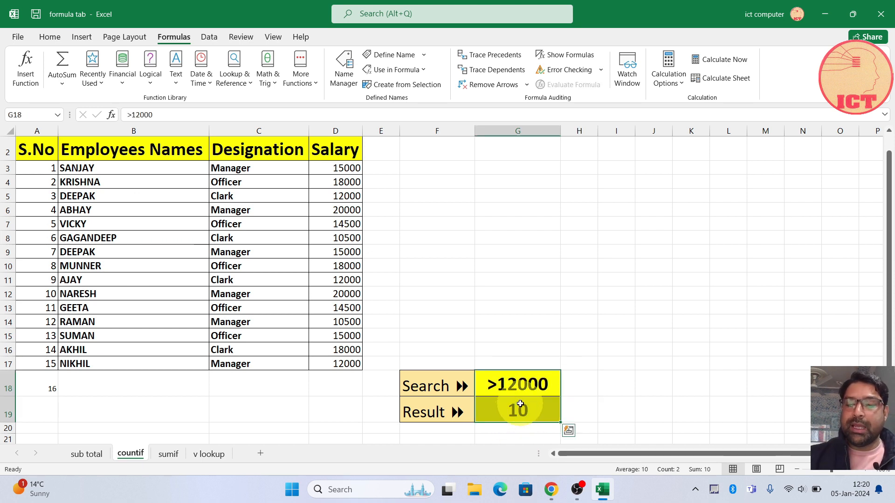
{"action": "key", "text": "Delete"}
{"action": "left_click", "coordinate": [519, 390]}
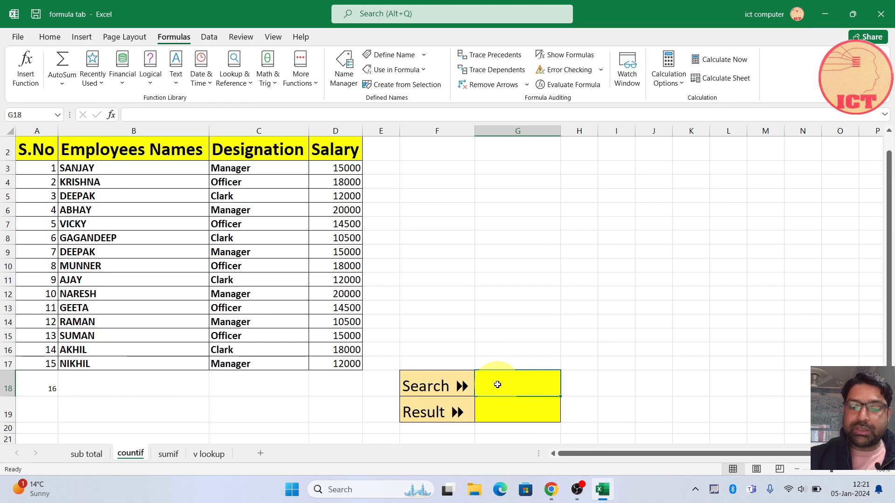
{"action": "type", "text": ">"}
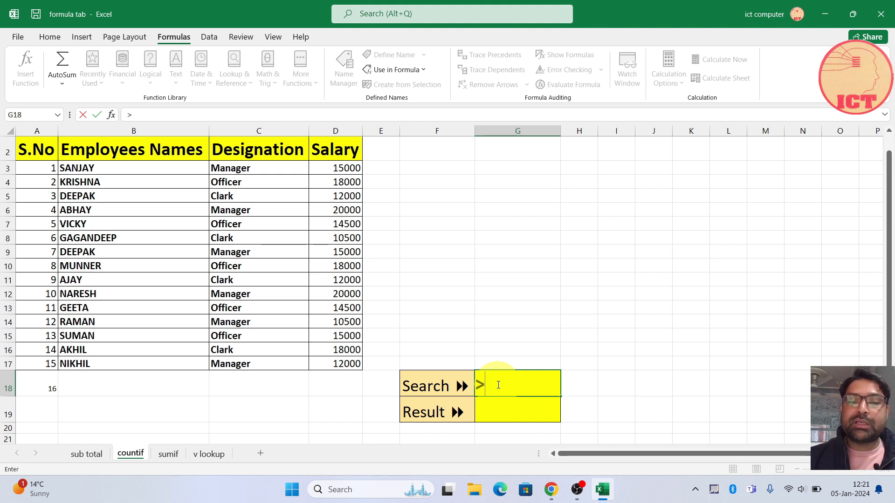
{"action": "type", "text": "15000"}
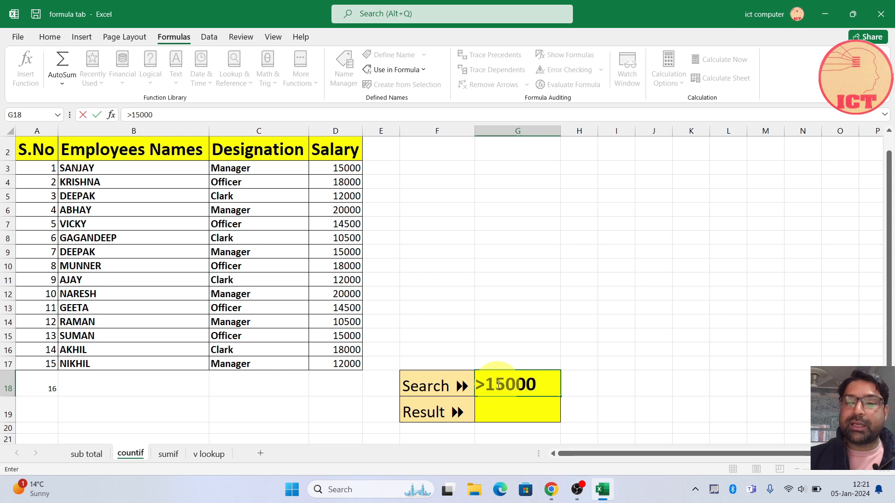
Enter =COUNTIF(D3:D17,G18) in the Result cell G19 to count the salaries matching the Search criterion.
{"action": "left_click", "coordinate": [524, 407]}
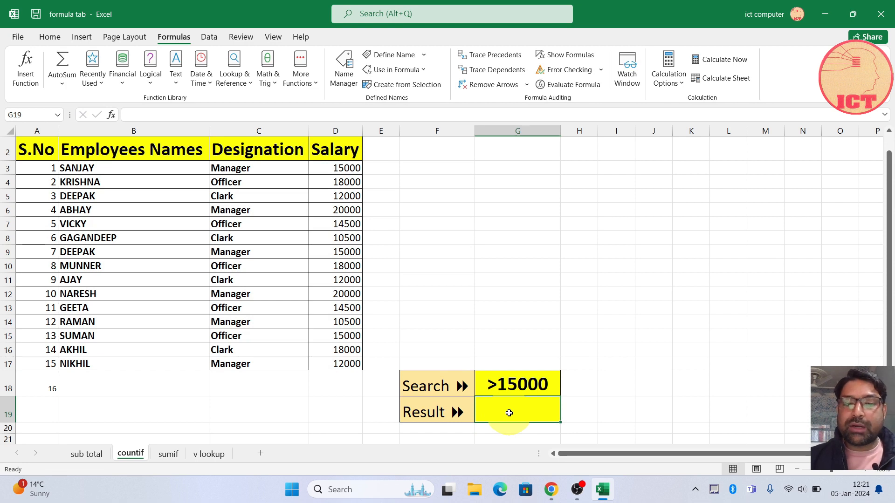
{"action": "type", "text": "="}
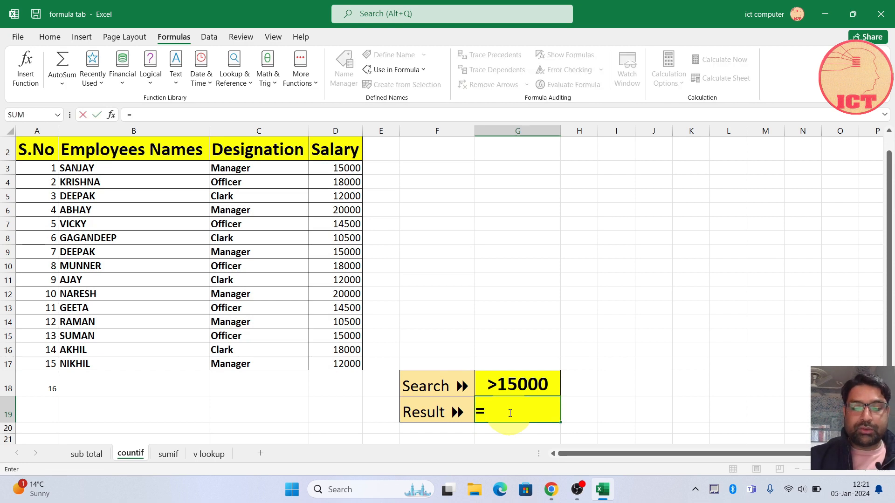
{"action": "type", "text": "countif"}
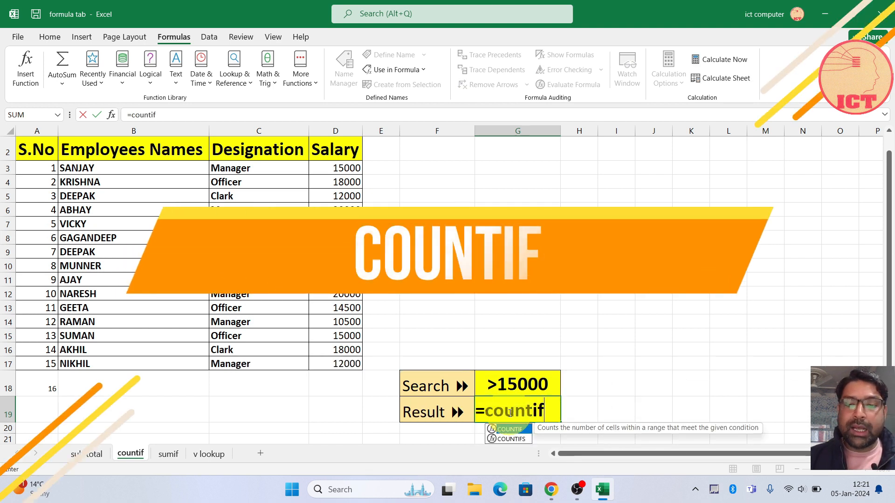
{"action": "key", "text": "Tab"}
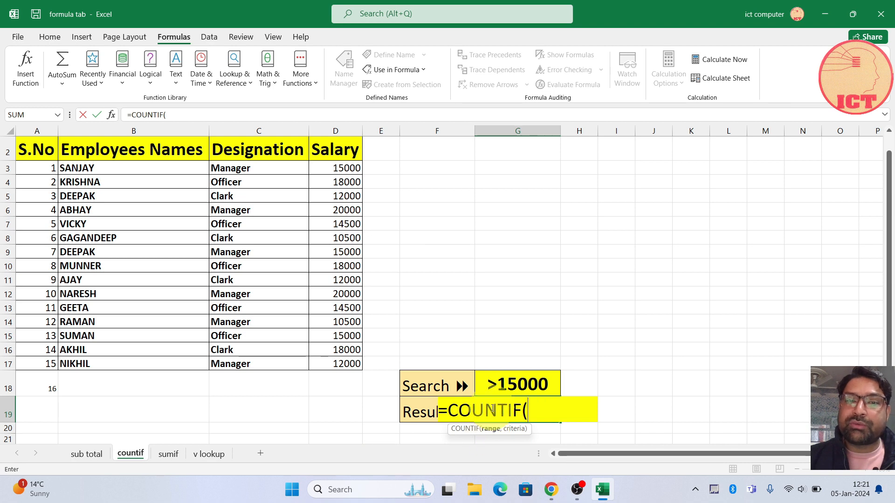
{"action": "left_click_drag", "start_coordinate": [336, 168], "coordinate": [333, 357]}
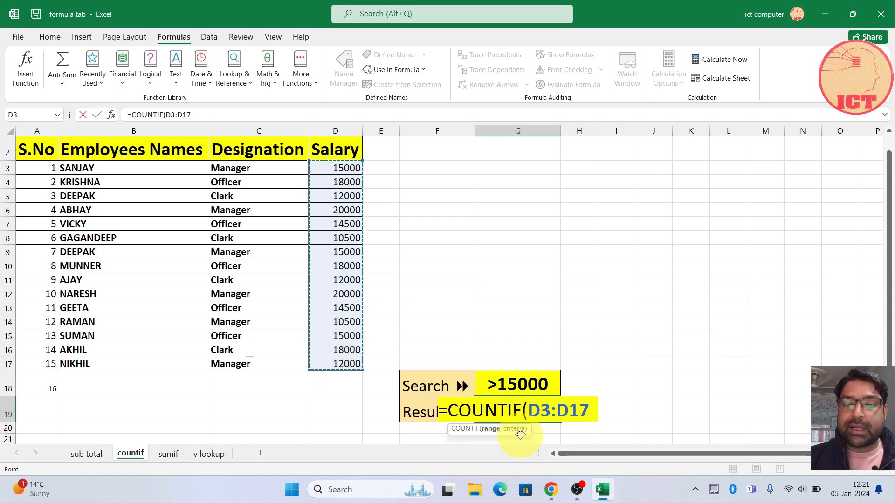
{"action": "type", "text": ","}
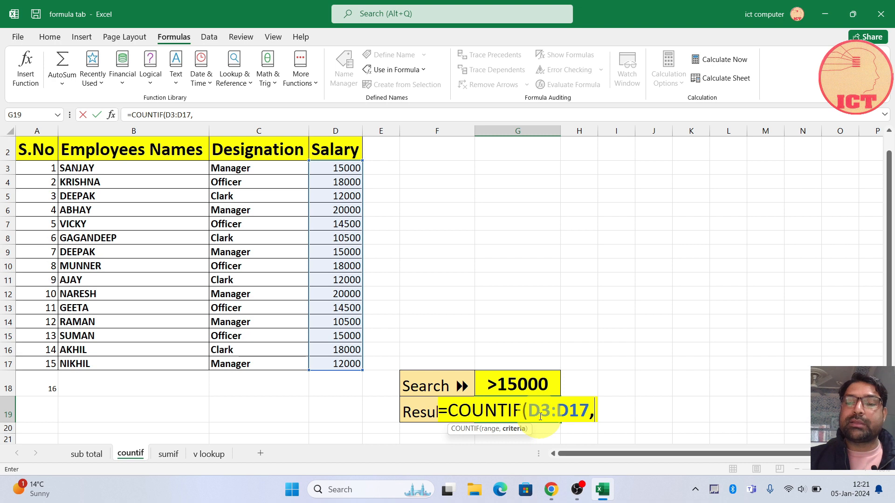
{"action": "left_click", "coordinate": [526, 384]}
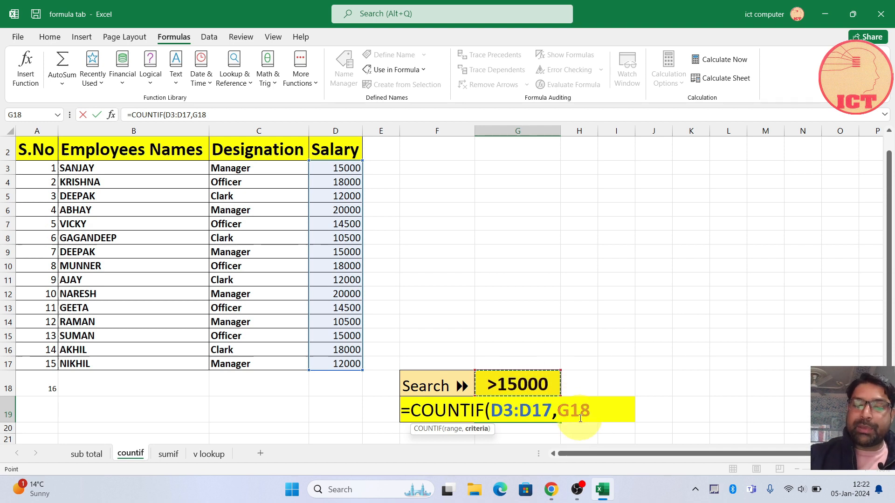
{"action": "key", "text": "BackSpace"}
{"action": "type", "text": ")"}
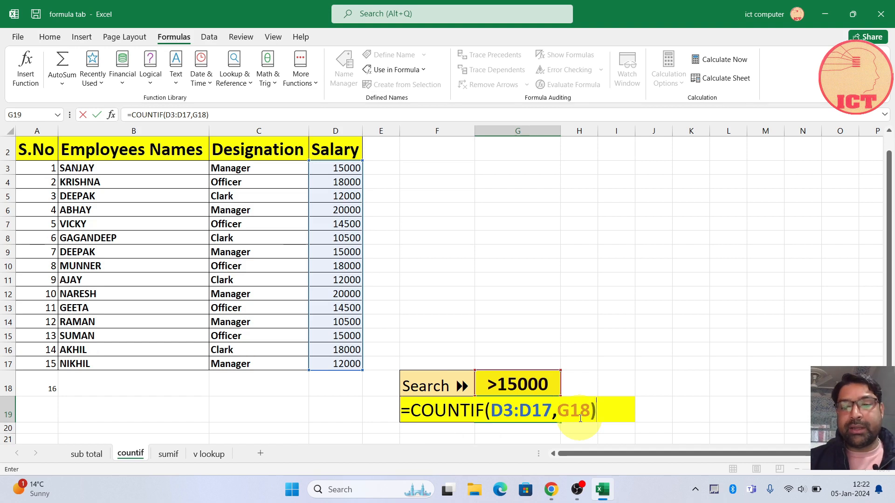
{"action": "key", "text": "Return"}
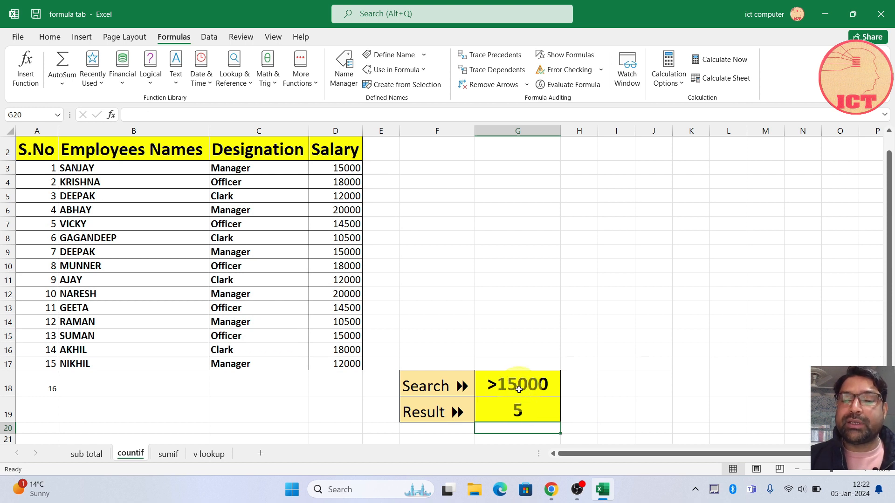
Change the Search criterion in cell G18 to <15000 and select the Result cell G19.
{"action": "double_click", "coordinate": [498, 385]}
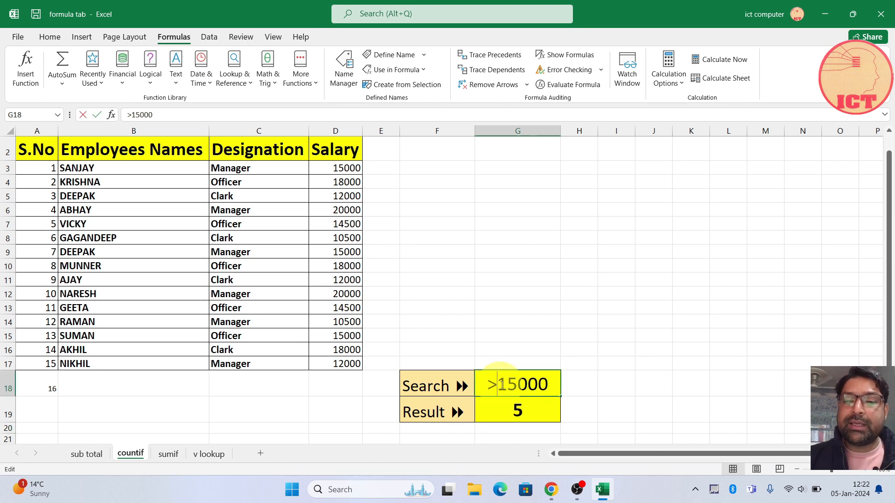
{"action": "key", "text": "BackSpace"}
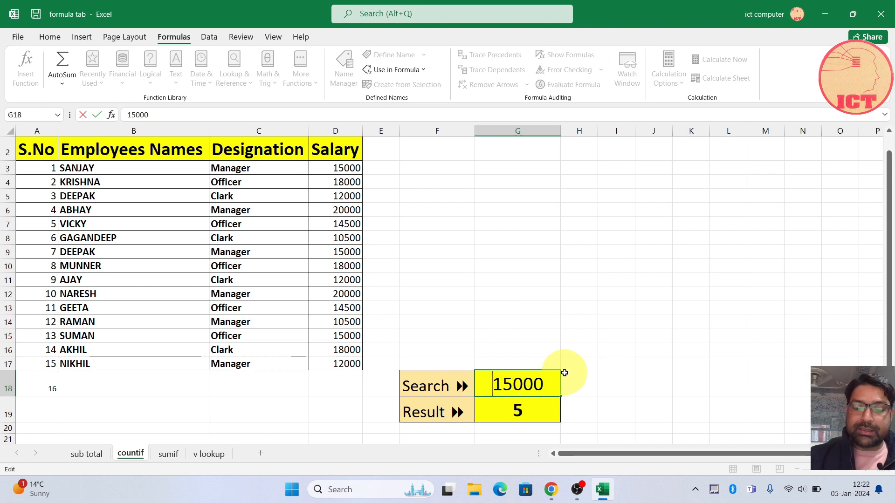
{"action": "type", "text": "<"}
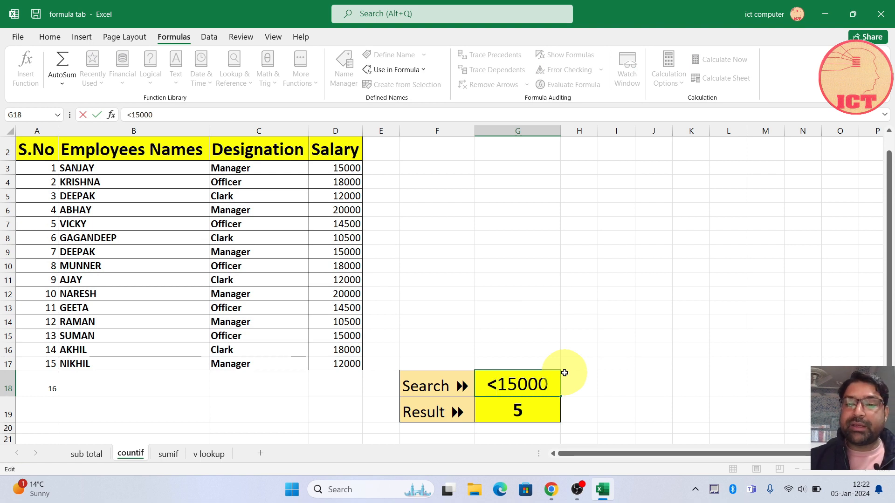
{"action": "key", "text": "Return"}
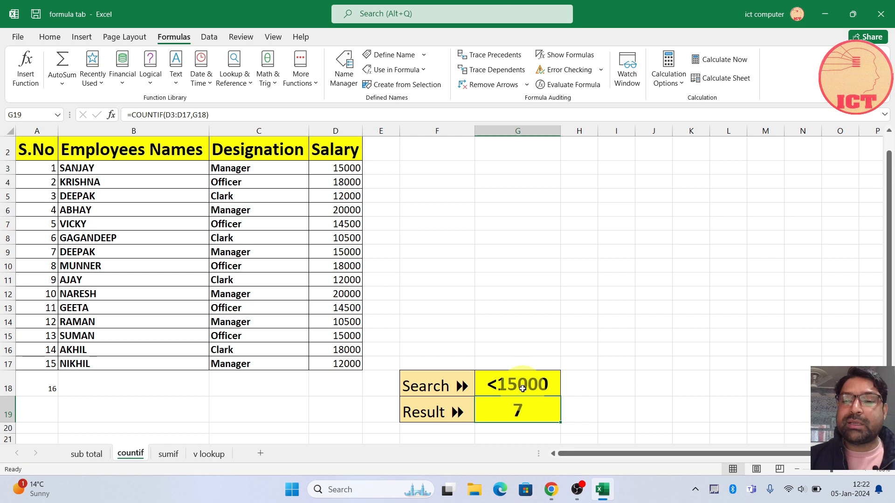
{"action": "left_click", "coordinate": [518, 408]}
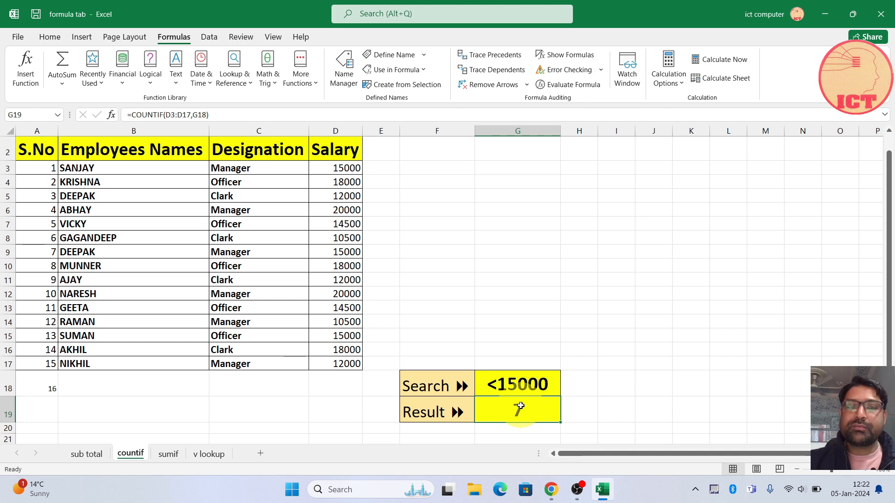
Open the sumif sheet and enter the name of the employee listed in row 3 in the Search cell H8.
{"action": "left_click", "coordinate": [173, 459]}
{"action": "scroll", "coordinate": [305, 347], "scroll_direction": "up", "scroll_amount": 5}
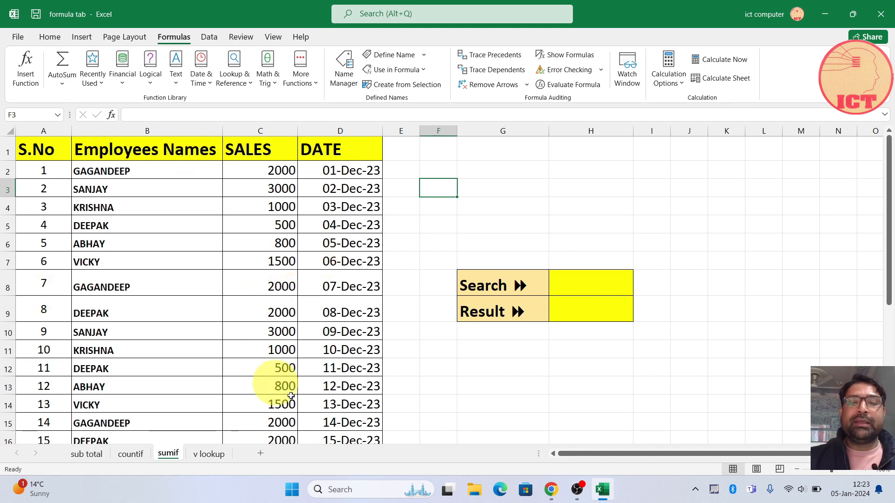
{"action": "left_click", "coordinate": [579, 287]}
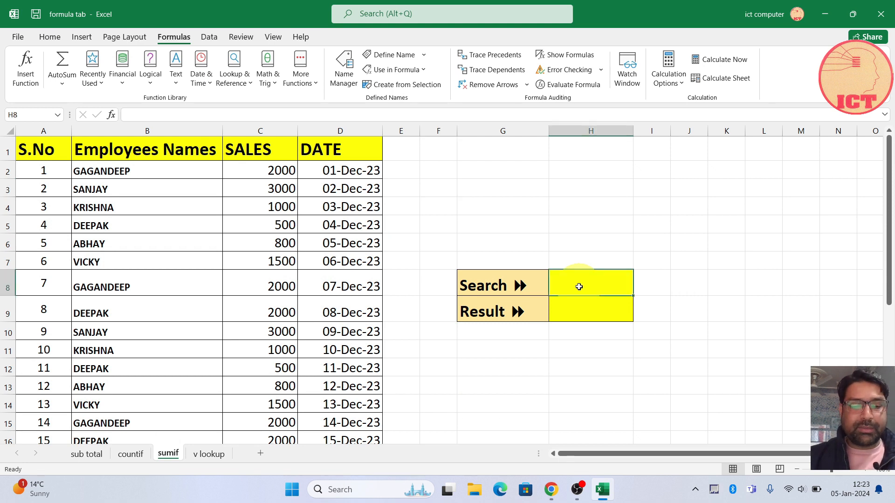
{"action": "type", "text": "SANJA"}
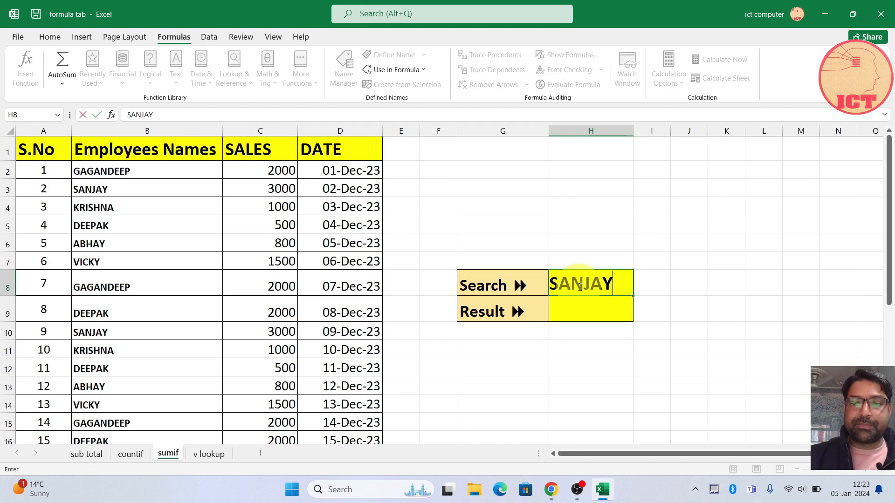
{"action": "type", "text": "Y"}
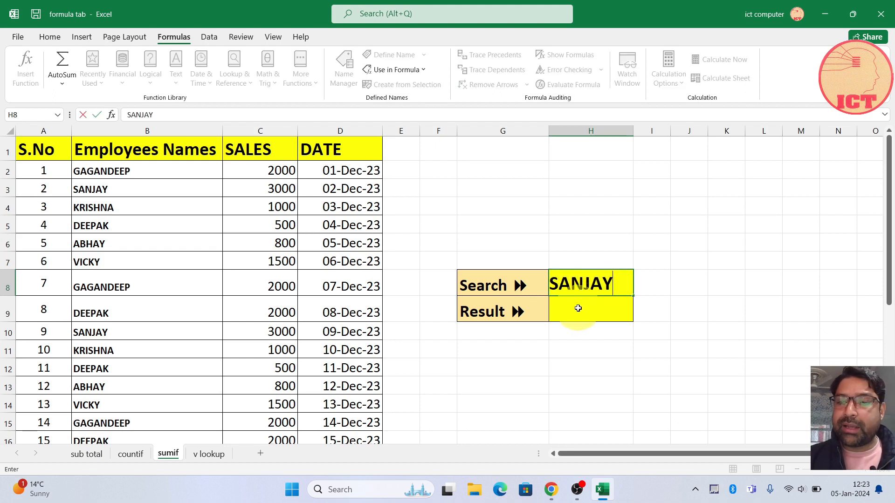
{"action": "left_click", "coordinate": [579, 308]}
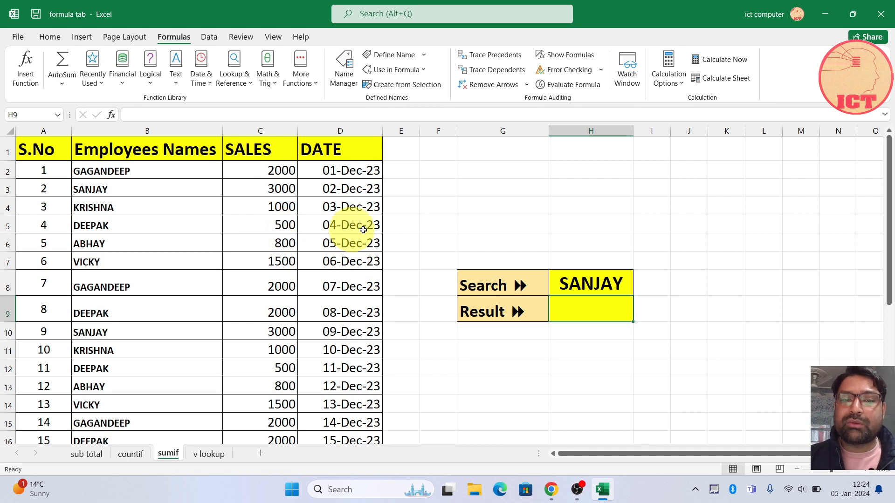
Examine the employee sales table from the first record to the end of the list.
{"action": "scroll", "coordinate": [352, 234], "scroll_direction": "down", "scroll_amount": 5}
{"action": "scroll", "coordinate": [350, 298], "scroll_direction": "up", "scroll_amount": 5}
{"action": "scroll", "coordinate": [345, 361], "scroll_direction": "up", "scroll_amount": 1}
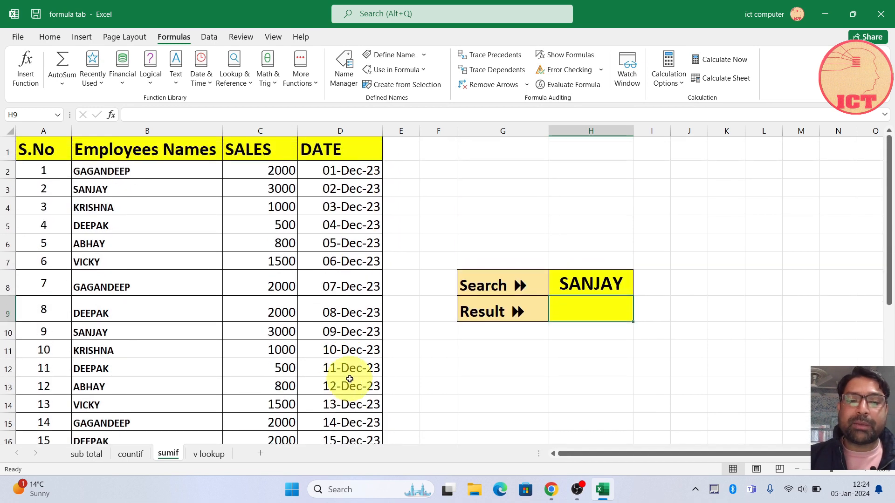
{"action": "scroll", "coordinate": [349, 379], "scroll_direction": "down", "scroll_amount": 5}
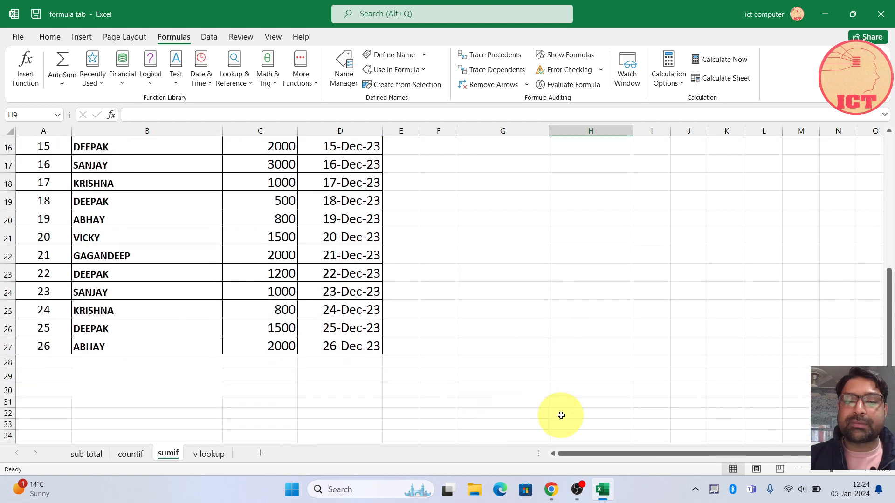
{"action": "scroll", "coordinate": [561, 415], "scroll_direction": "up", "scroll_amount": 5}
{"action": "scroll", "coordinate": [405, 420], "scroll_direction": "down", "scroll_amount": 8}
{"action": "left_click", "coordinate": [401, 420]}
{"action": "scroll", "coordinate": [382, 373], "scroll_direction": "down", "scroll_amount": 2}
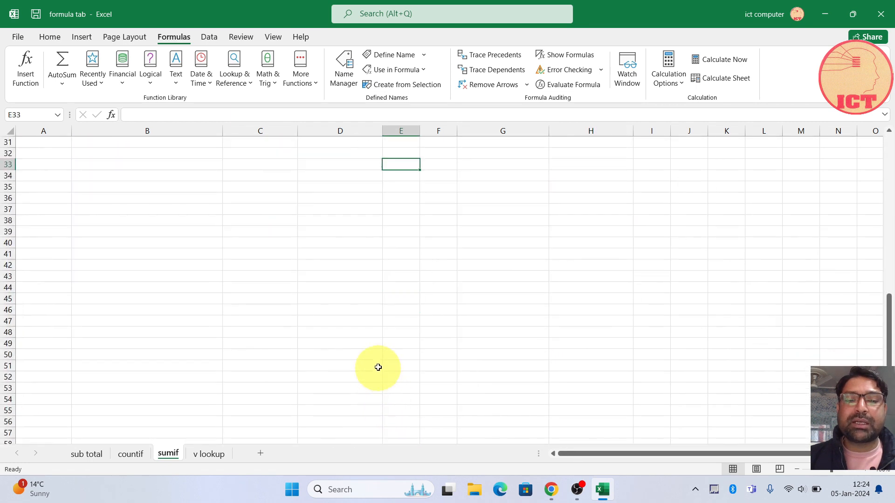
{"action": "left_click_drag", "start_coordinate": [886, 351], "coordinate": [892, 215]}
{"action": "left_click_drag", "start_coordinate": [891, 321], "coordinate": [891, 173]}
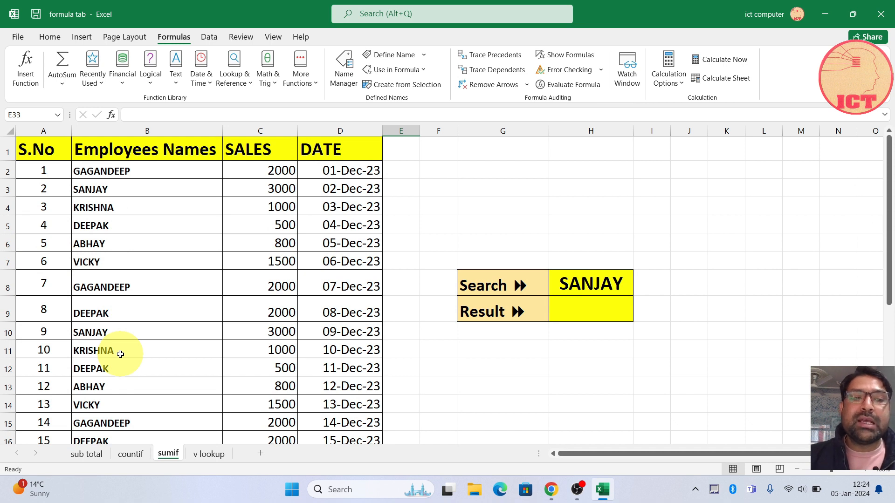
Start a SUMIF formula in the Result cell H9 with the employee names B2:B27 as its range.
{"action": "left_click", "coordinate": [590, 307]}
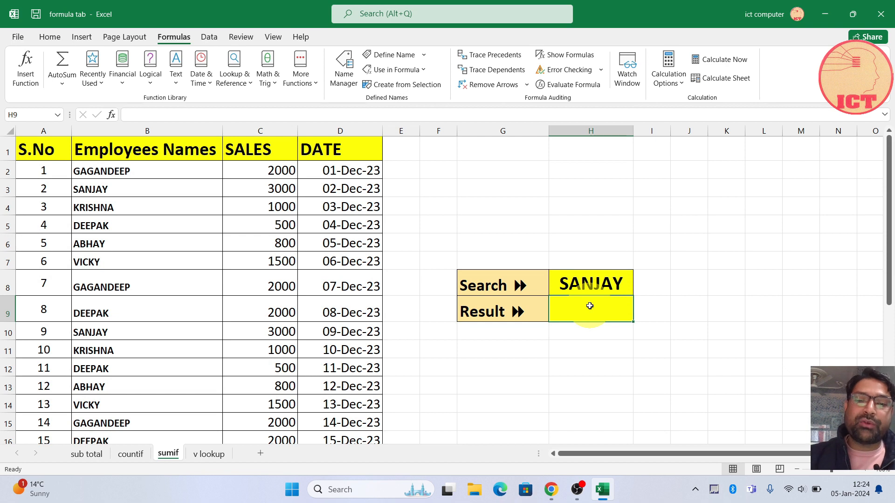
{"action": "type", "text": "="}
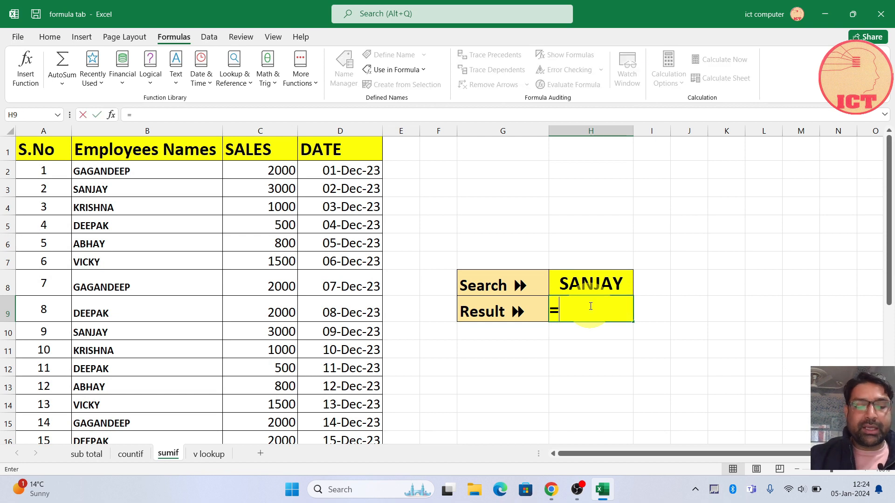
{"action": "type", "text": "SUMIF"}
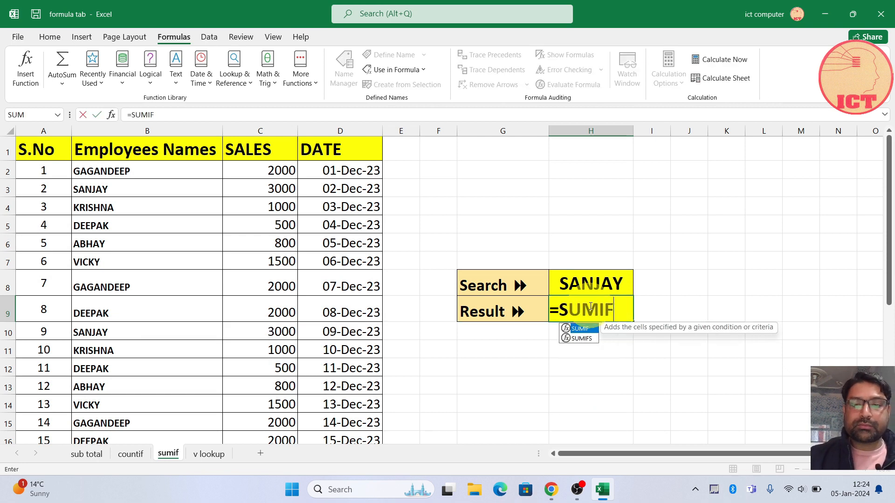
{"action": "type", "text": "("}
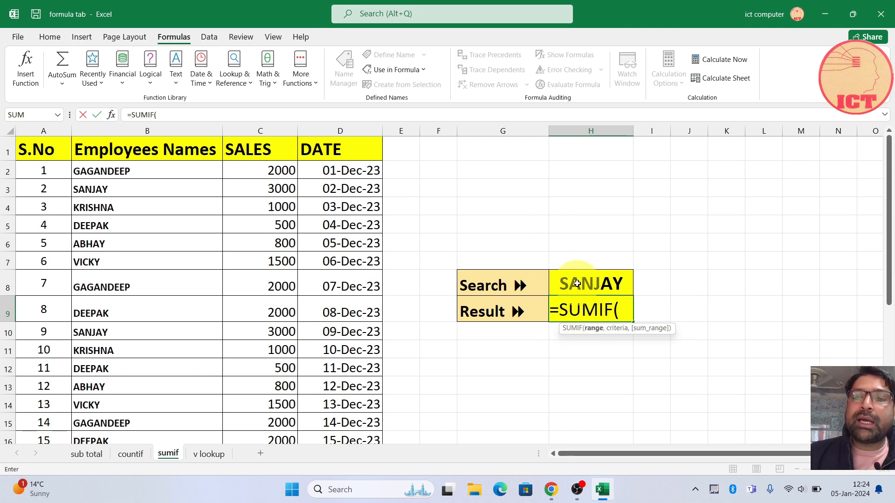
{"action": "scroll", "coordinate": [124, 223], "scroll_direction": "down", "scroll_amount": 5}
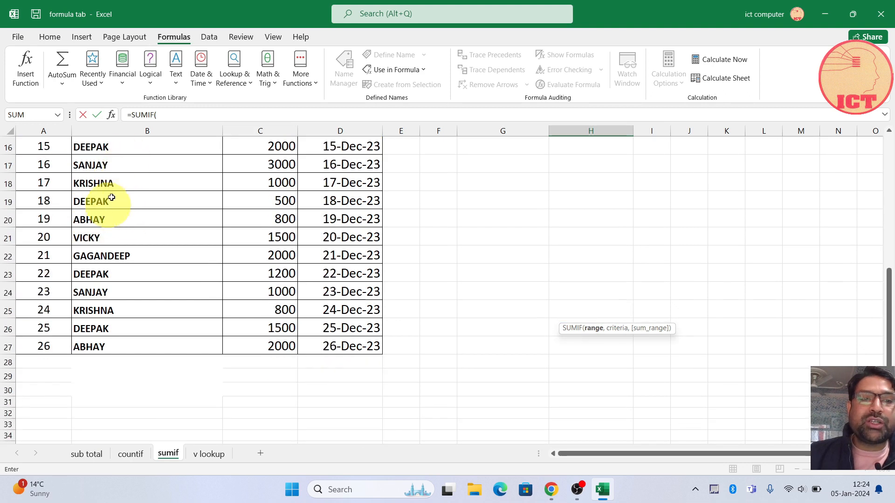
{"action": "scroll", "coordinate": [114, 204], "scroll_direction": "down", "scroll_amount": 5}
{"action": "left_click_drag", "start_coordinate": [888, 315], "coordinate": [889, 142]}
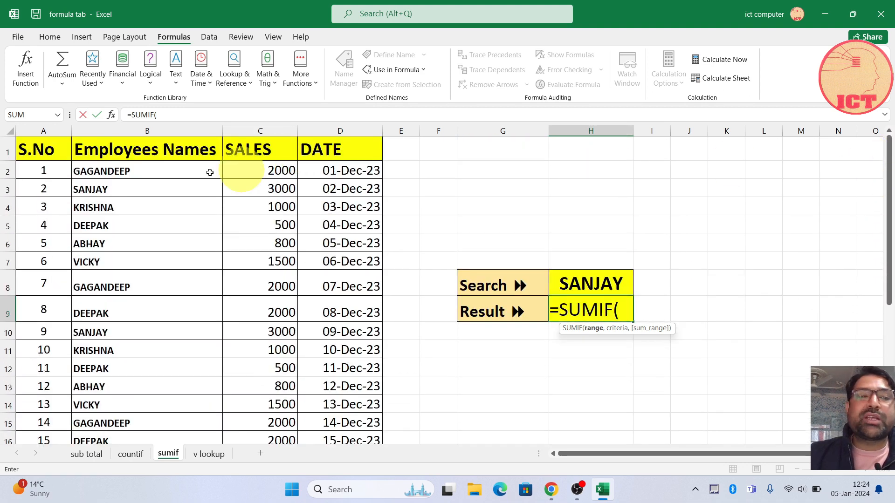
{"action": "left_click", "coordinate": [136, 173]}
{"action": "left_click_drag", "start_coordinate": [136, 172], "coordinate": [124, 416]}
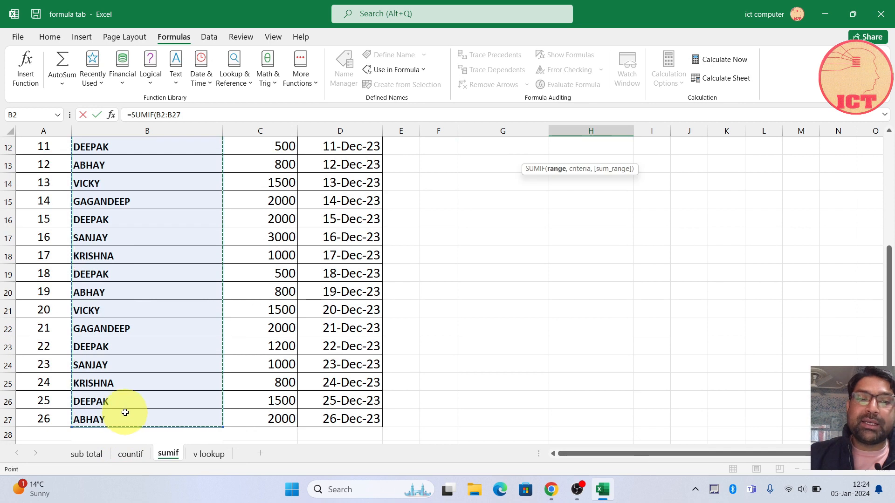
{"action": "left_click_drag", "start_coordinate": [888, 284], "coordinate": [887, 208]}
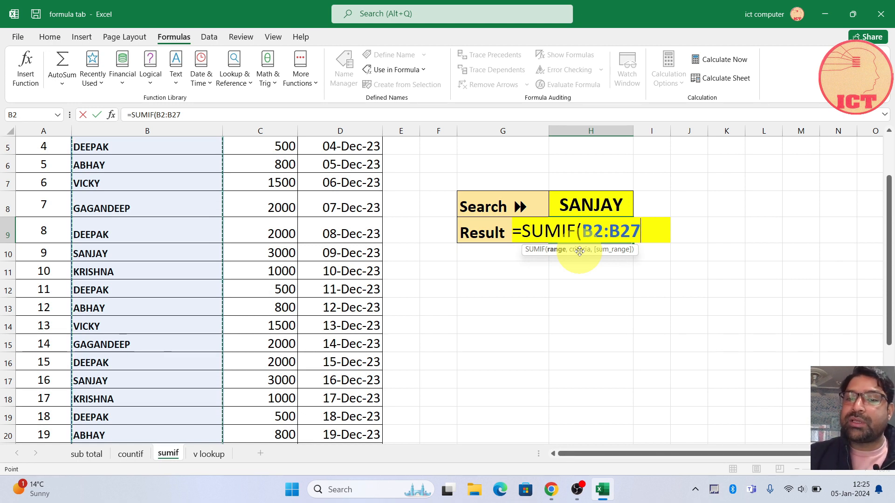
Complete the SUMIF formula with the Search cell H8 as criterion and the sales C2:C27 as sum range.
{"action": "type", "text": ","}
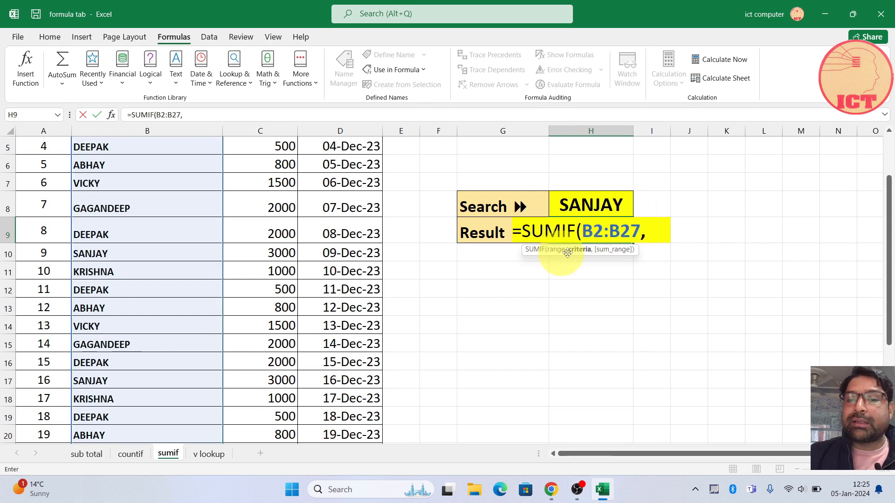
{"action": "left_click", "coordinate": [591, 206]}
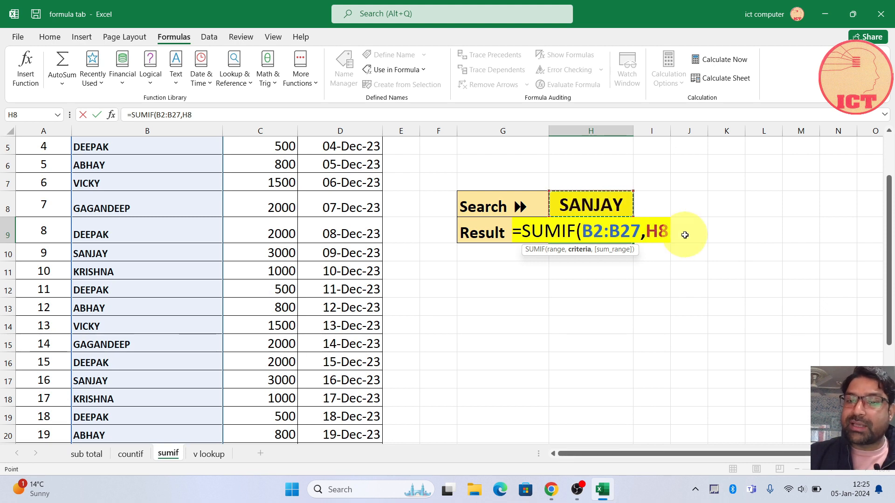
{"action": "type", "text": ","}
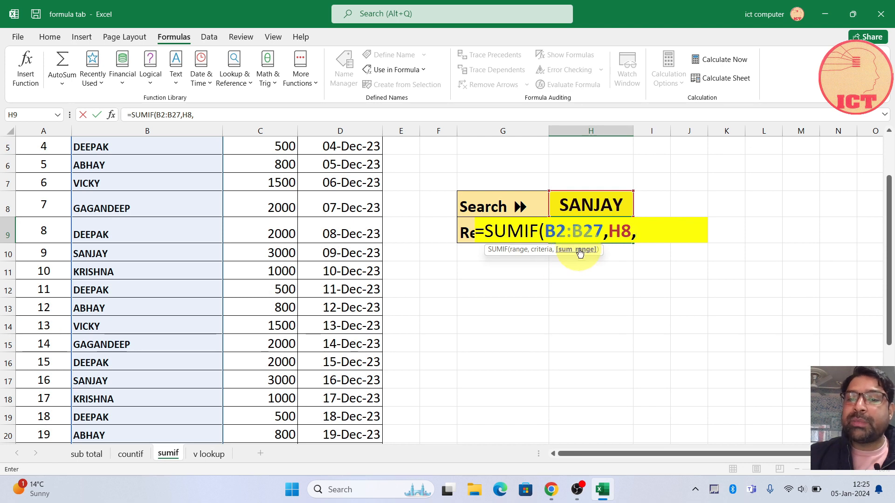
{"action": "left_click_drag", "start_coordinate": [892, 212], "coordinate": [892, 170]}
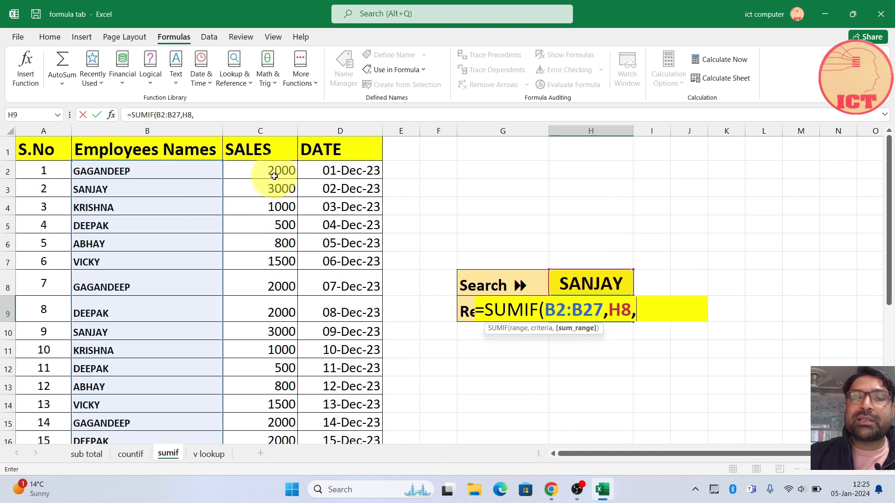
{"action": "mouse_move", "coordinate": [279, 168]}
{"action": "left_mouse_down"}
{"action": "mouse_move", "coordinate": [273, 448]}
{"action": "mouse_move", "coordinate": [275, 415]}
{"action": "left_mouse_up"}
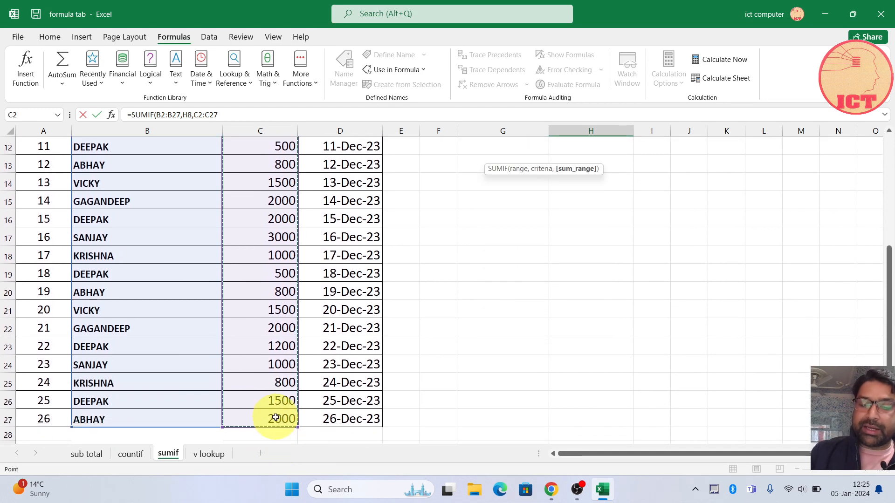
{"action": "key", "text": "Return"}
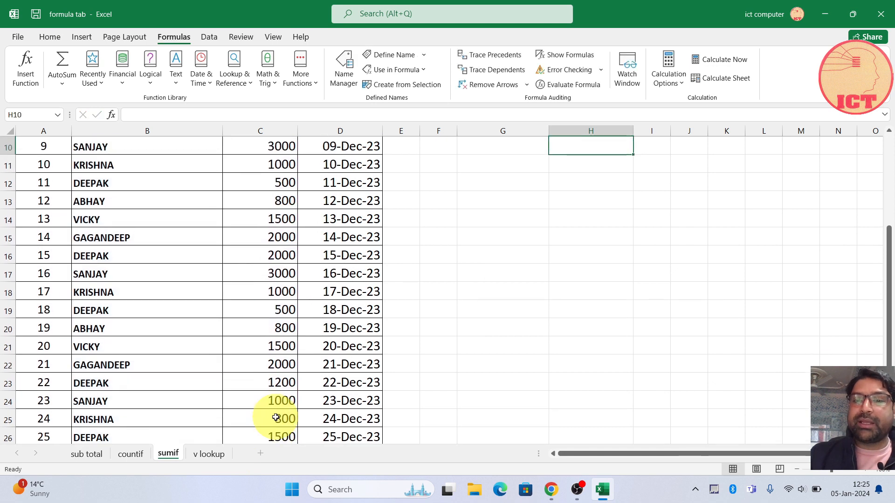
Start a manual check list by entering the searched employee's first two sales, 3000 and 3000, in L4 and L5.
{"action": "left_click_drag", "start_coordinate": [889, 268], "coordinate": [889, 187]}
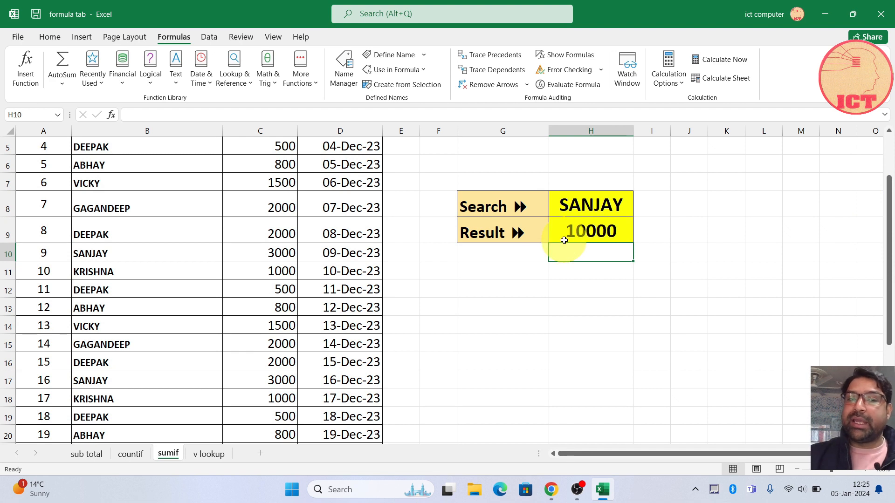
{"action": "left_click_drag", "start_coordinate": [889, 190], "coordinate": [890, 152]}
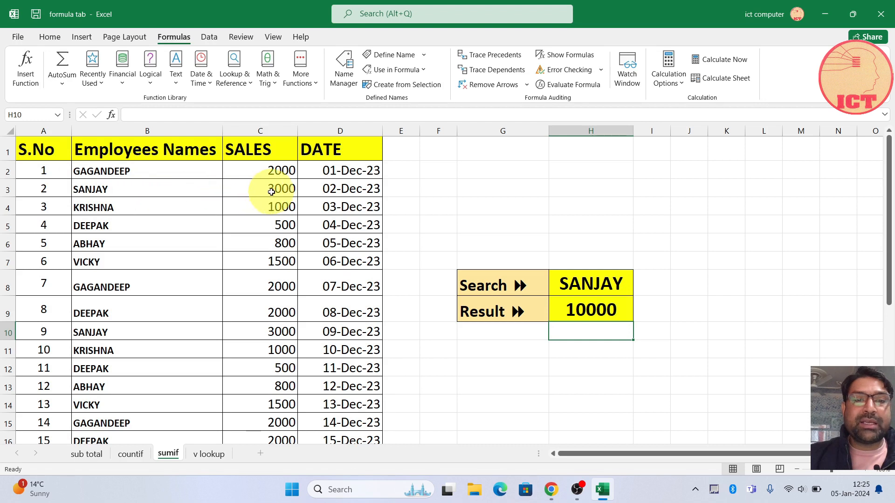
{"action": "left_click", "coordinate": [753, 203]}
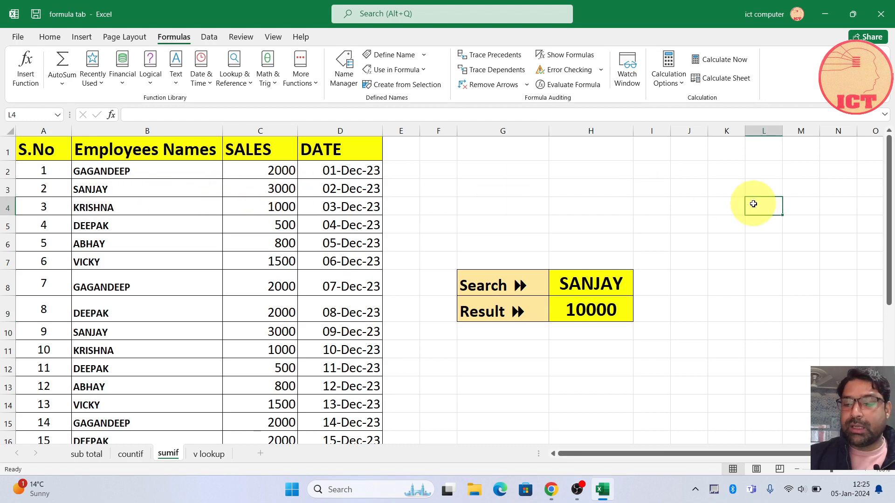
{"action": "type", "text": "3000"}
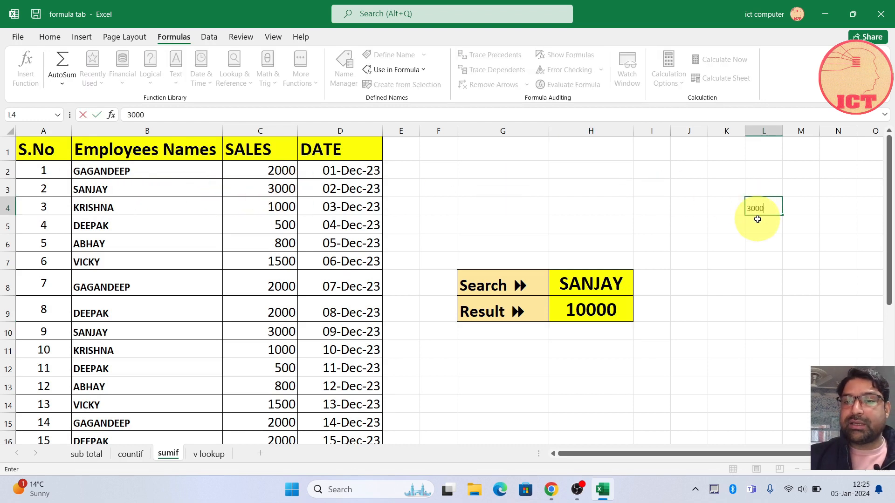
{"action": "key", "text": "Return"}
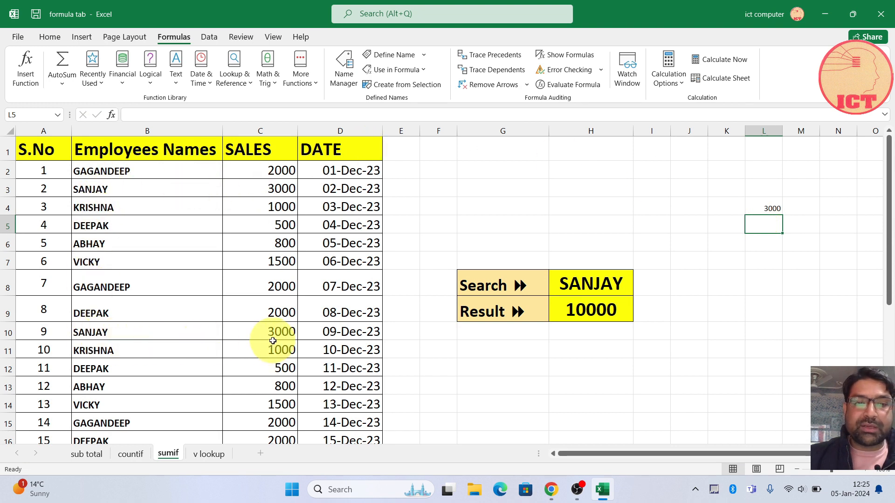
{"action": "type", "text": "3000"}
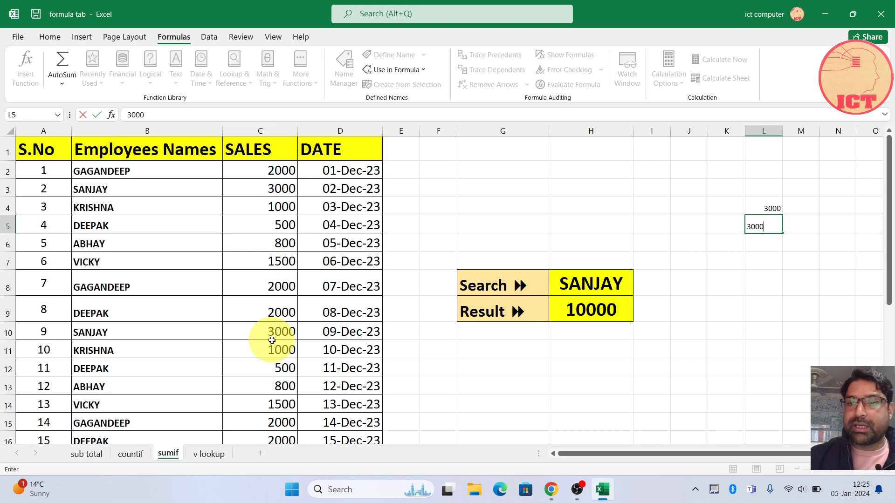
{"action": "key", "text": "Return"}
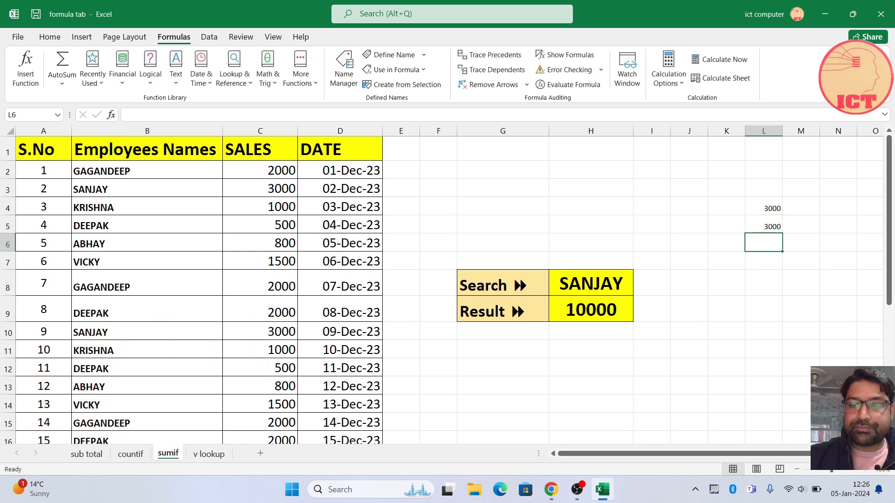
Add the employee's remaining two sales, 3000 and 1000, to the check list in L6 and L7.
{"action": "scroll", "coordinate": [86, 418], "scroll_direction": "down", "scroll_amount": 3}
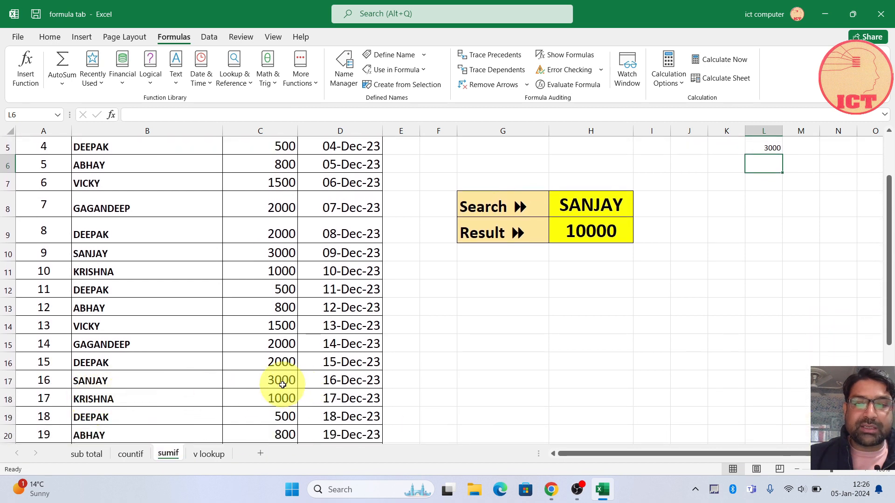
{"action": "type", "text": "3000"}
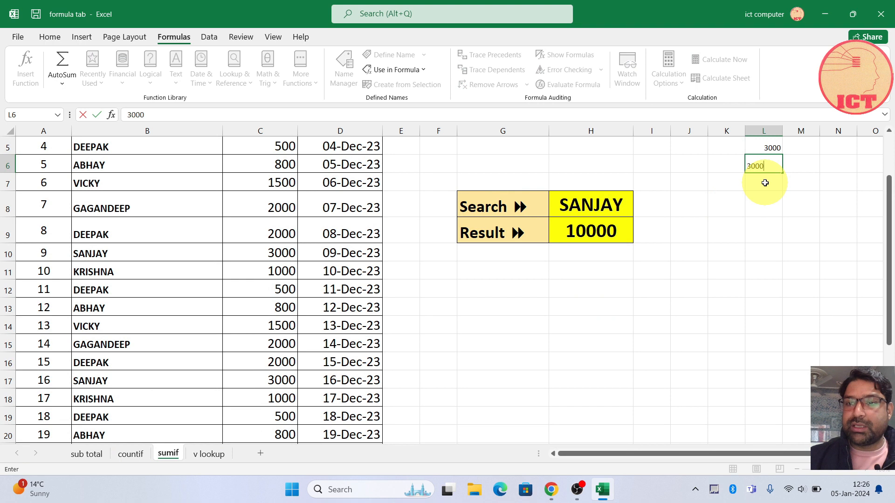
{"action": "left_click", "coordinate": [765, 183]}
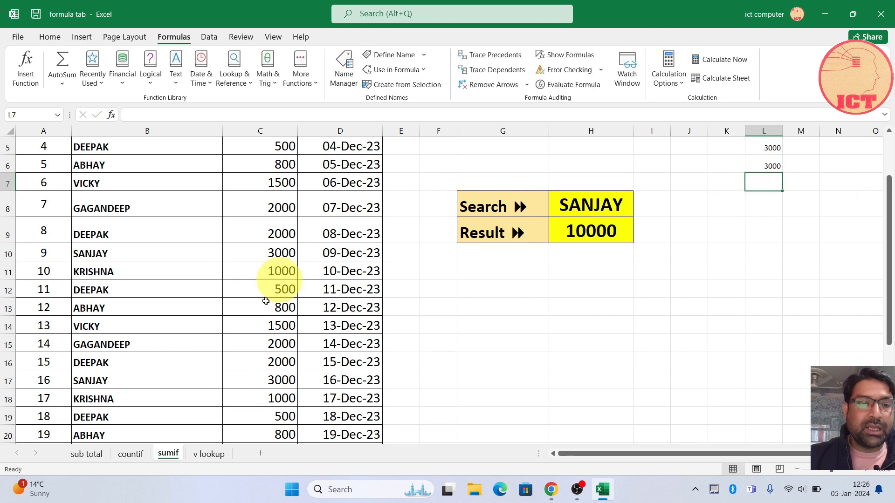
{"action": "left_click_drag", "start_coordinate": [889, 324], "coordinate": [890, 339]}
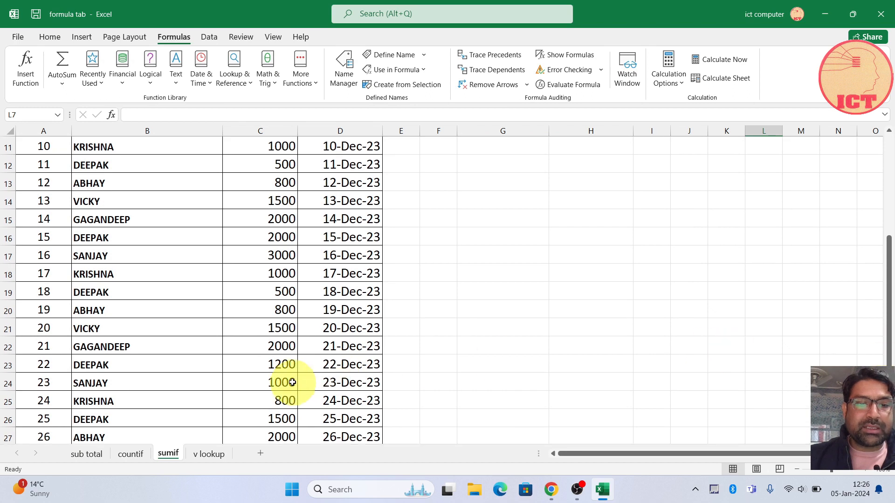
{"action": "scroll", "coordinate": [802, 183], "scroll_direction": "up", "scroll_amount": 4}
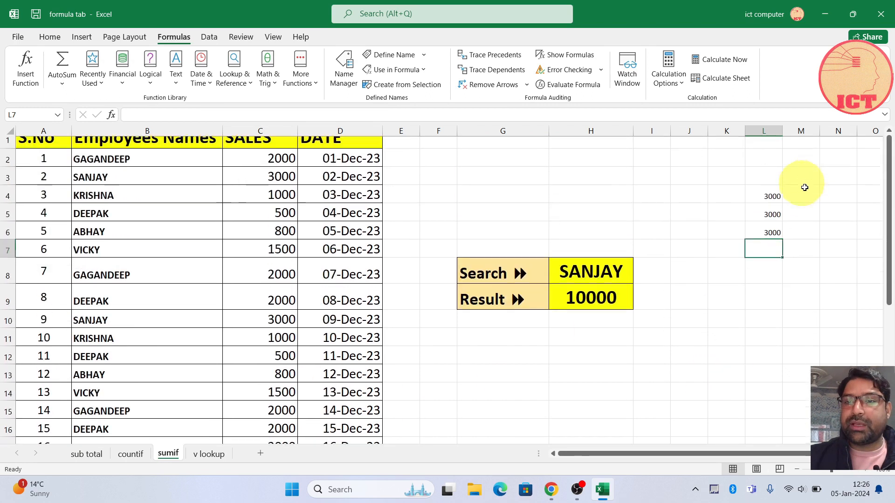
{"action": "type", "text": "100"}
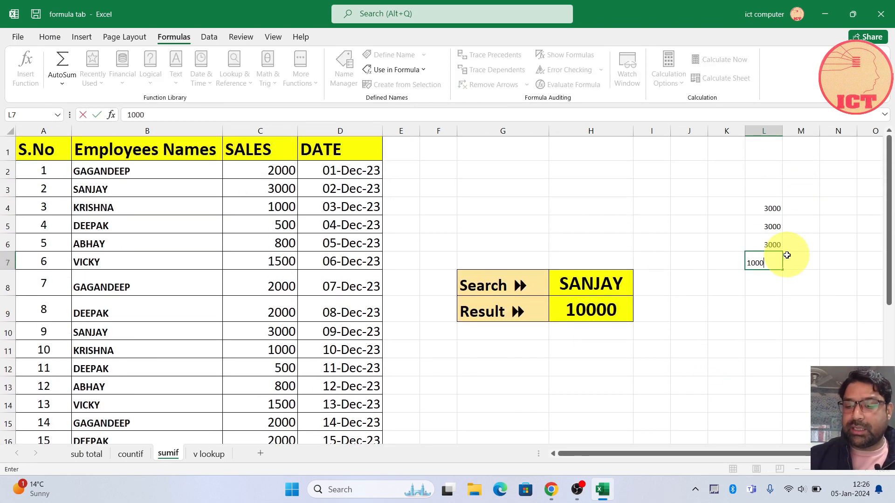
{"action": "type", "text": "0"}
{"action": "key", "text": "Return"}
Total the check values L4:L7 with AutoSum in cell L8.
{"action": "left_click_drag", "start_coordinate": [771, 205], "coordinate": [768, 293]}
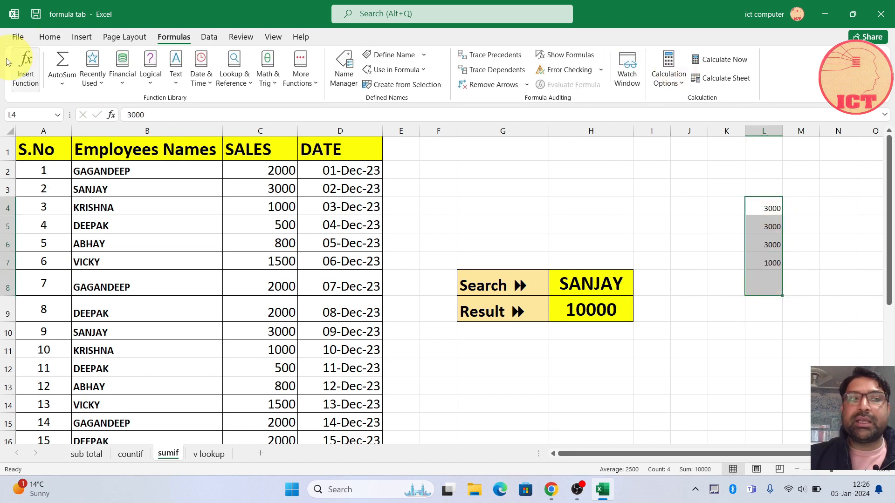
{"action": "left_click", "coordinate": [50, 37]}
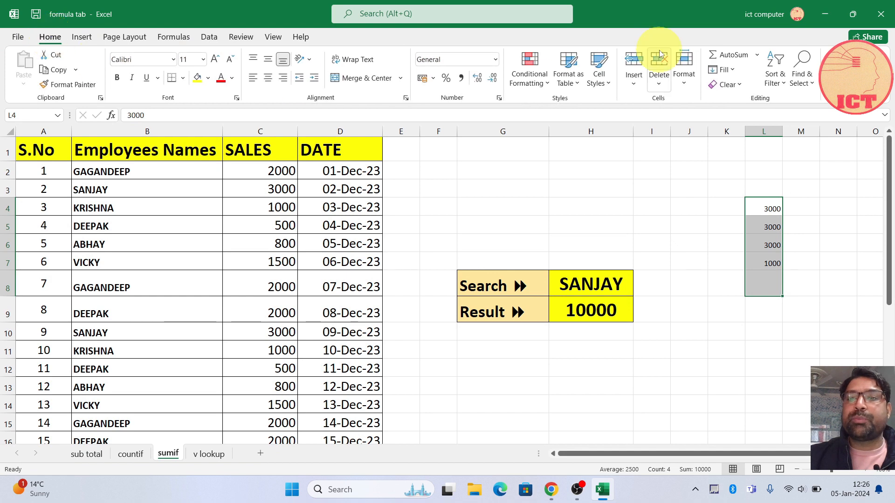
{"action": "left_click", "coordinate": [728, 55]}
{"action": "left_click", "coordinate": [776, 313]}
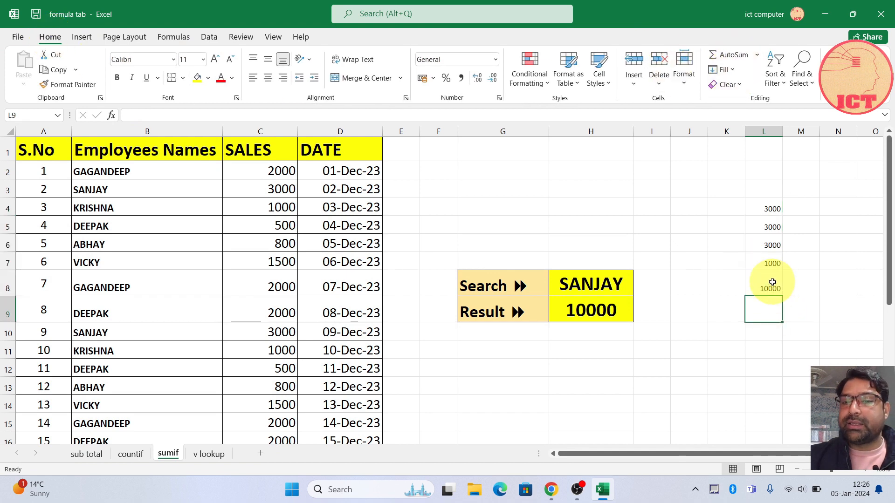
{"action": "left_click", "coordinate": [772, 283]}
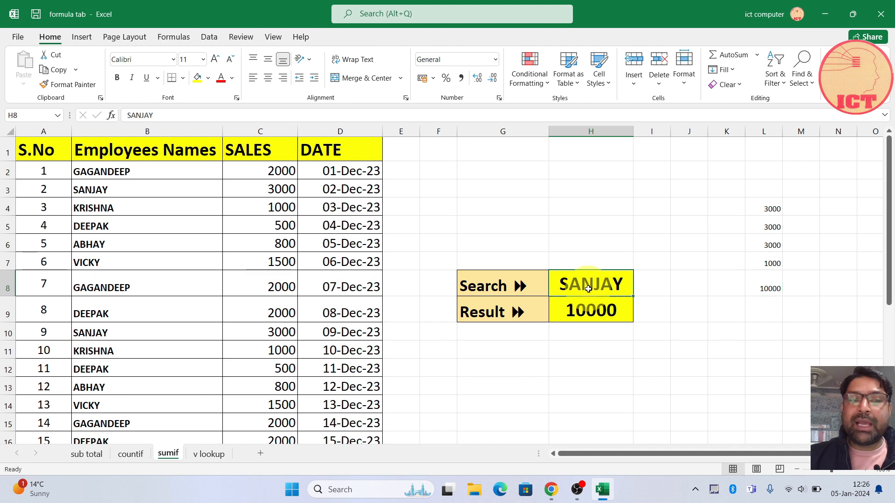
Change the Search cell H8 to the employee listed in row 5, and after that to the employee listed in row 4.
{"action": "left_click", "coordinate": [588, 288]}
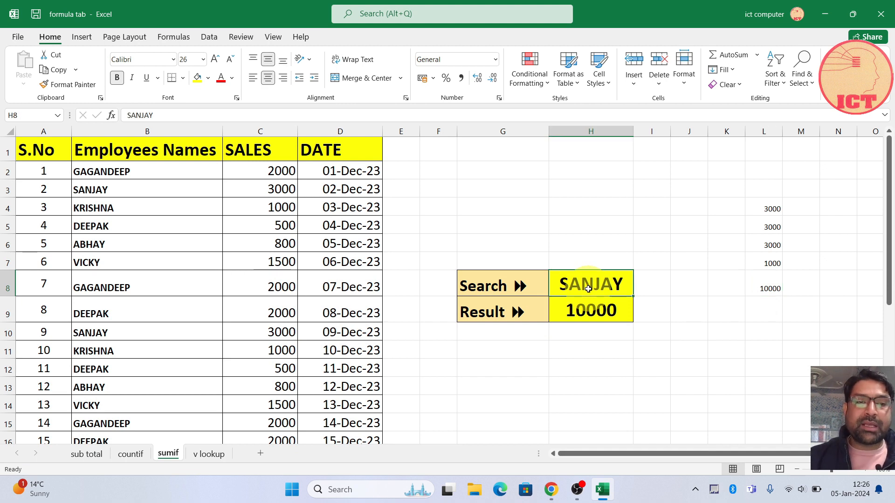
{"action": "type", "text": "DEEPAK"}
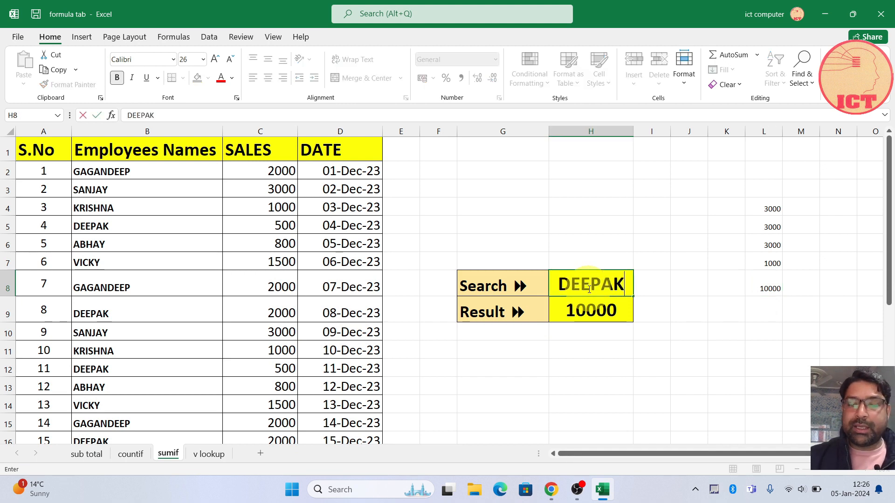
{"action": "key", "text": "Return"}
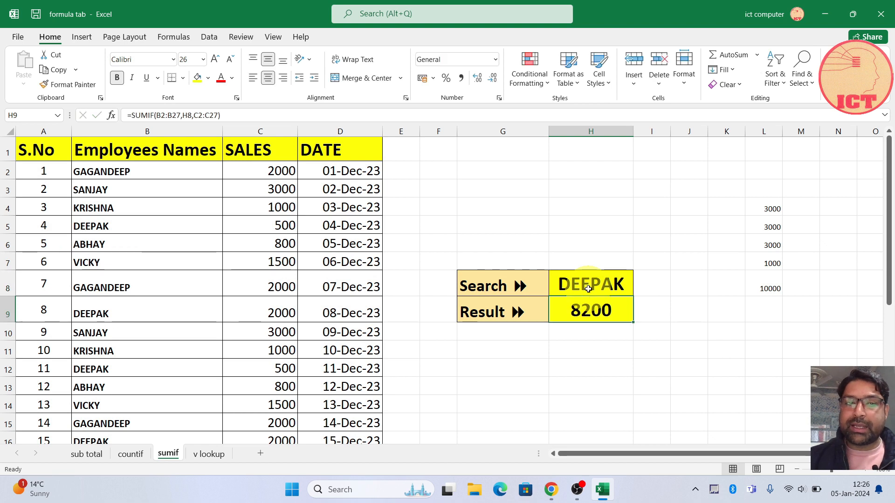
{"action": "left_click", "coordinate": [589, 289]}
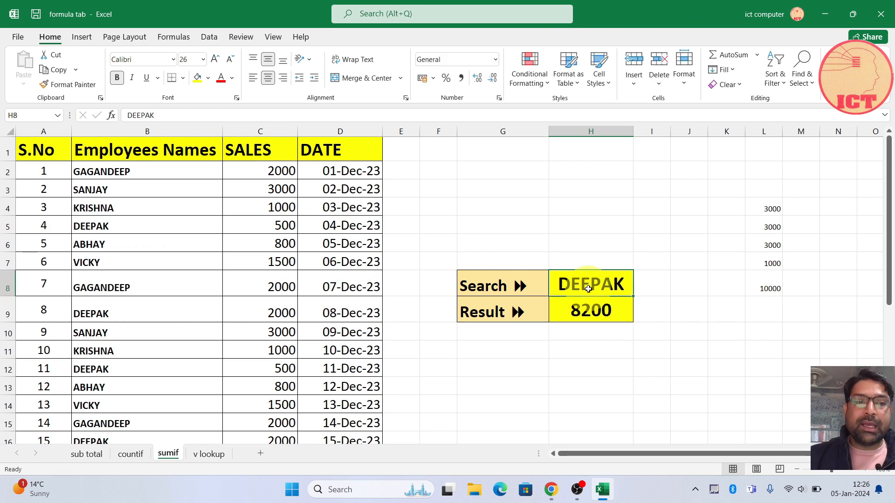
{"action": "type", "text": "KRISHNA"}
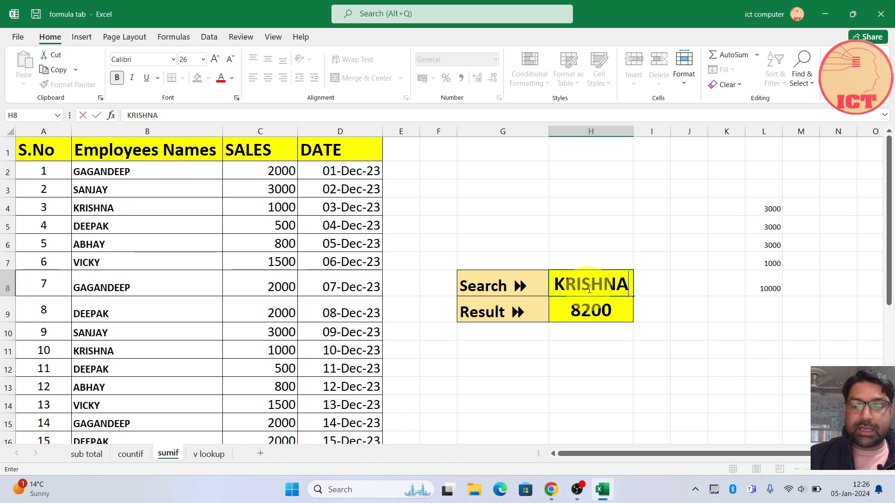
{"action": "key", "text": "Return"}
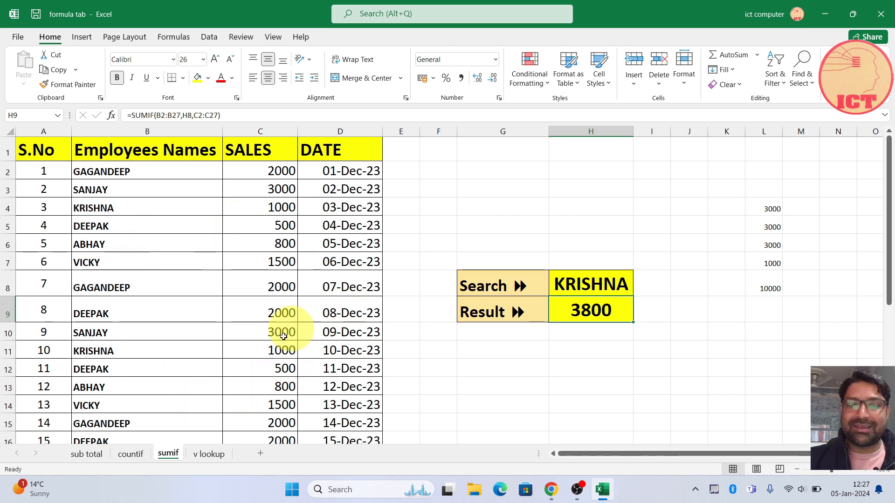
Open the v lookup sheet and enter the name from heading cell C4 as the Sales Man Name in C11.
{"action": "left_click", "coordinate": [209, 453]}
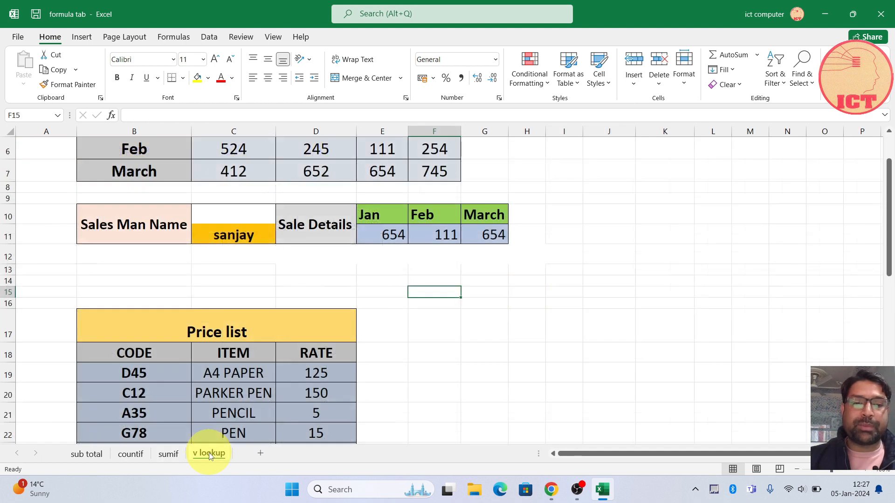
{"action": "left_click", "coordinate": [639, 303]}
{"action": "left_click_drag", "start_coordinate": [891, 193], "coordinate": [890, 176]}
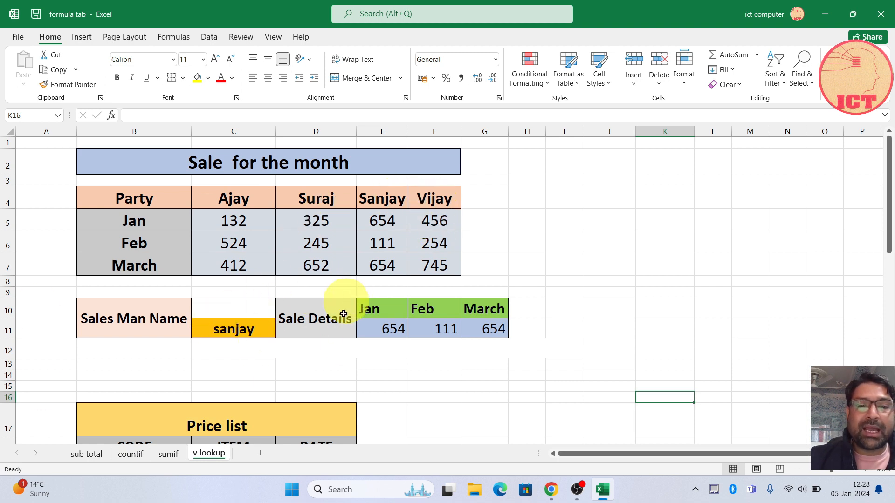
{"action": "left_click", "coordinate": [240, 330]}
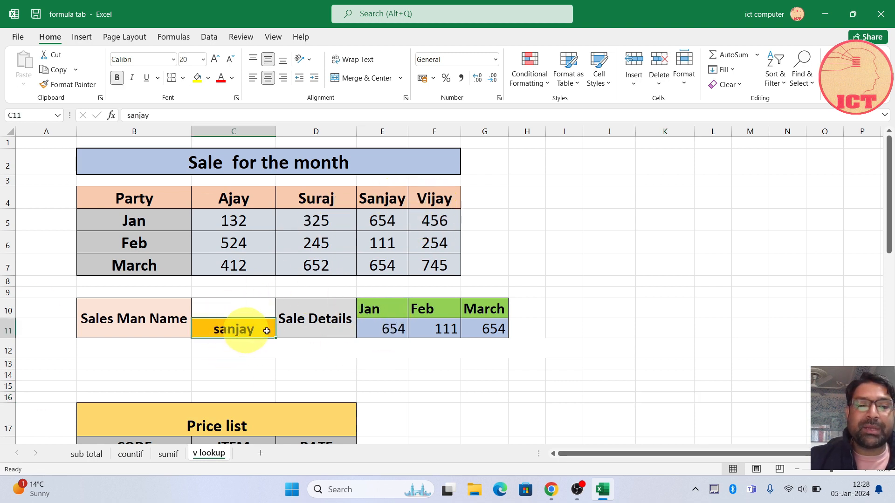
{"action": "type", "text": "AJAY"}
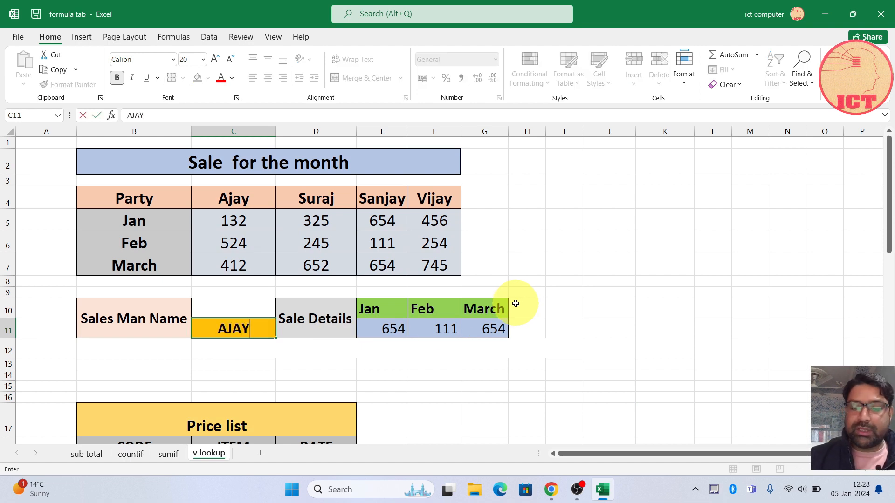
{"action": "key", "text": "Return"}
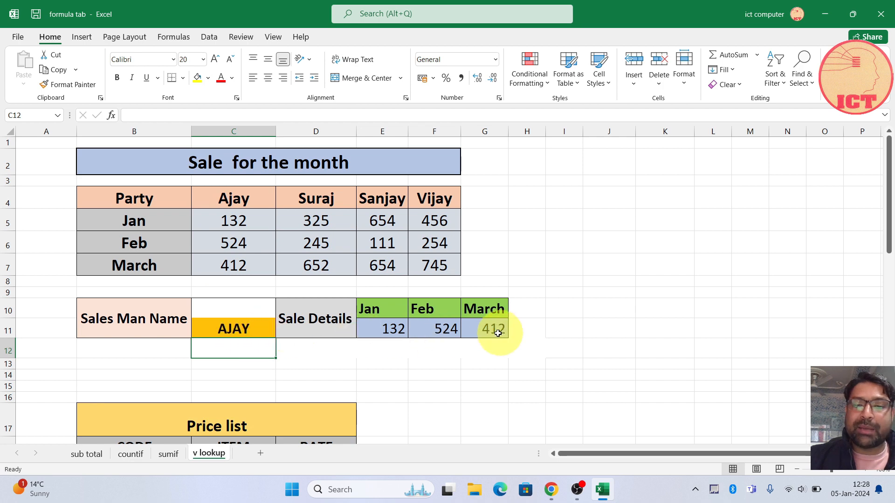
Clear the existing Jan, Feb and March lookup formulas in the Sale Details cells E11:G11.
{"action": "left_click", "coordinate": [397, 330]}
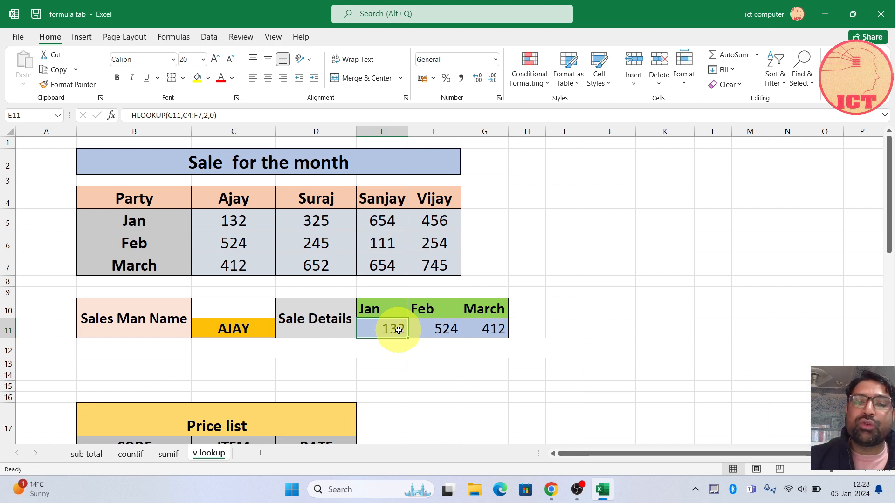
{"action": "left_click_drag", "start_coordinate": [371, 326], "coordinate": [499, 329]}
{"action": "key", "text": "Delete"}
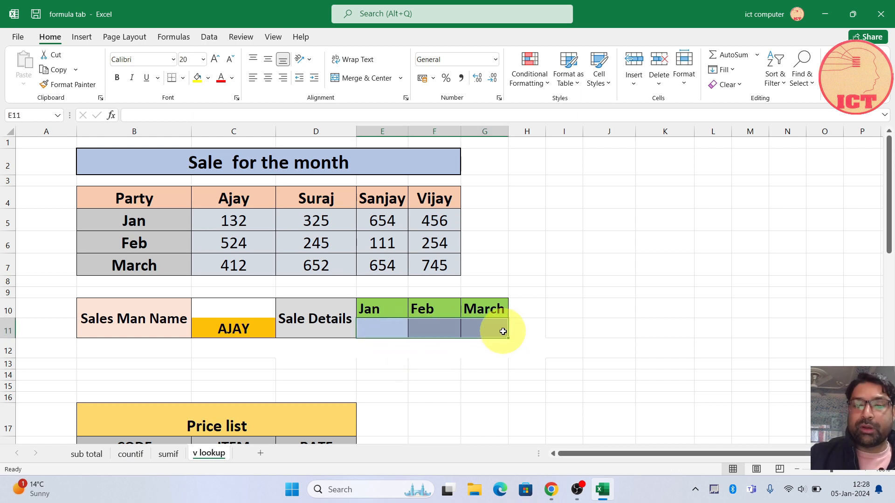
Enter =HLOOKUP(C11,B4:F7,2,0) in cell E11 to look up the salesman's Jan sales.
{"action": "left_click", "coordinate": [369, 329]}
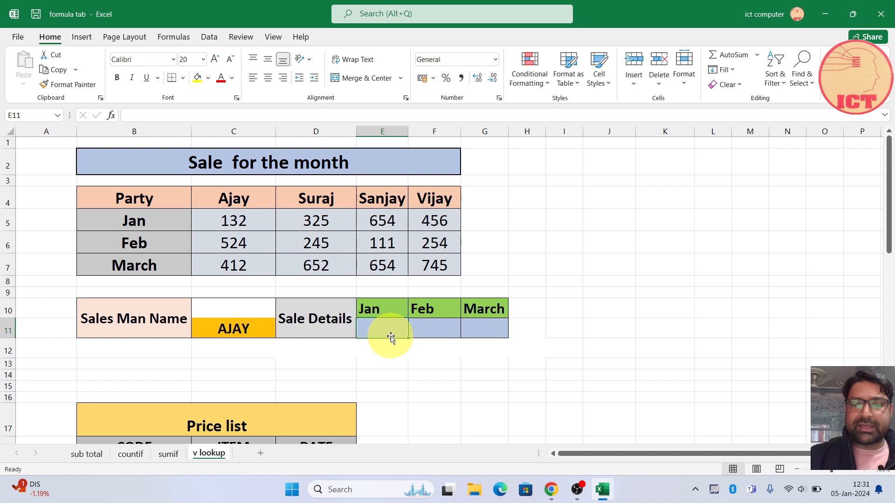
{"action": "type", "text": "=HLOO"}
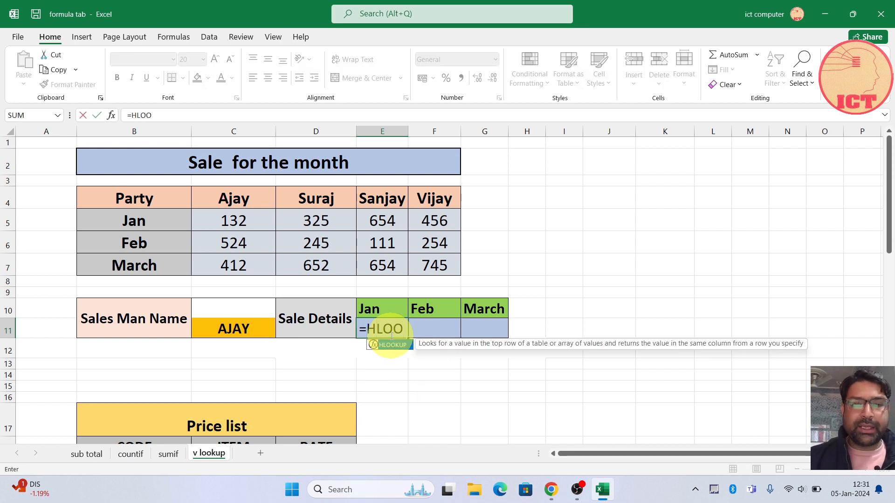
{"action": "key", "text": "Tab"}
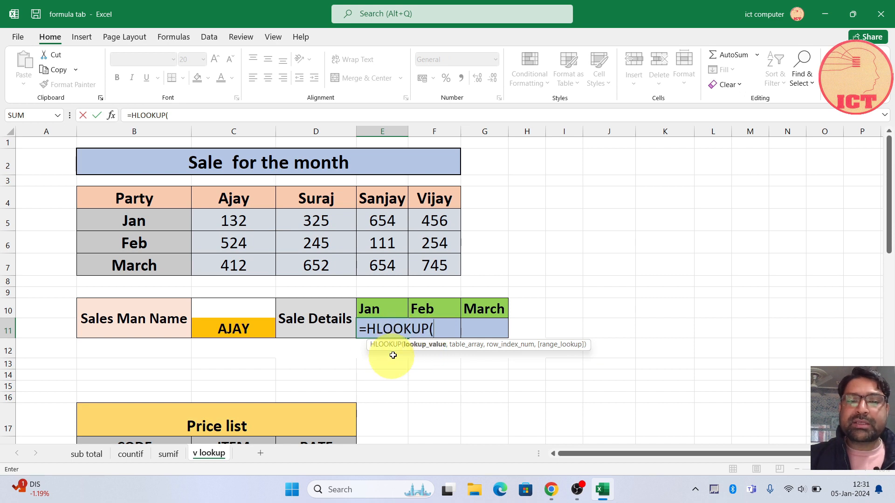
{"action": "left_click", "coordinate": [232, 329]}
{"action": "type", "text": ","}
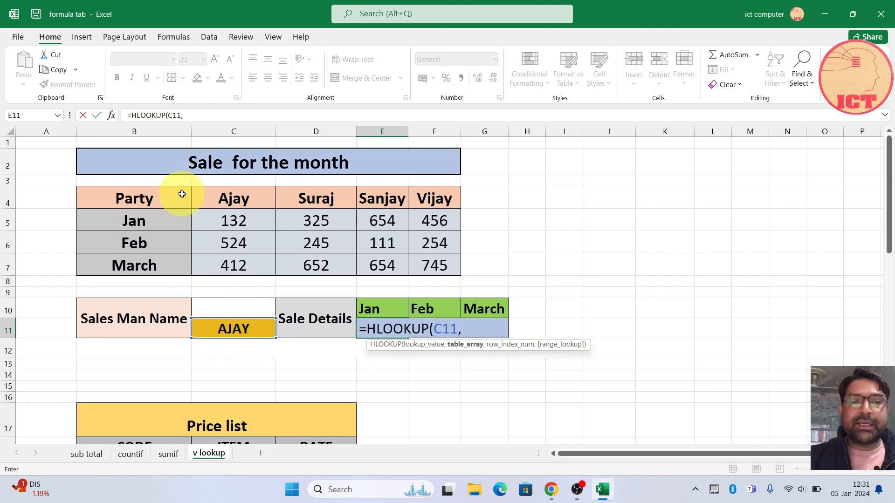
{"action": "left_click_drag", "start_coordinate": [144, 196], "coordinate": [434, 266]}
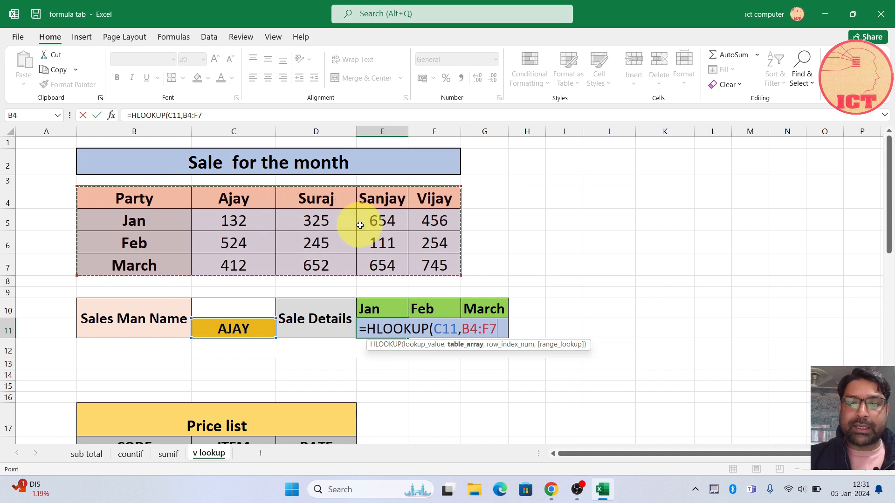
{"action": "type", "text": ","}
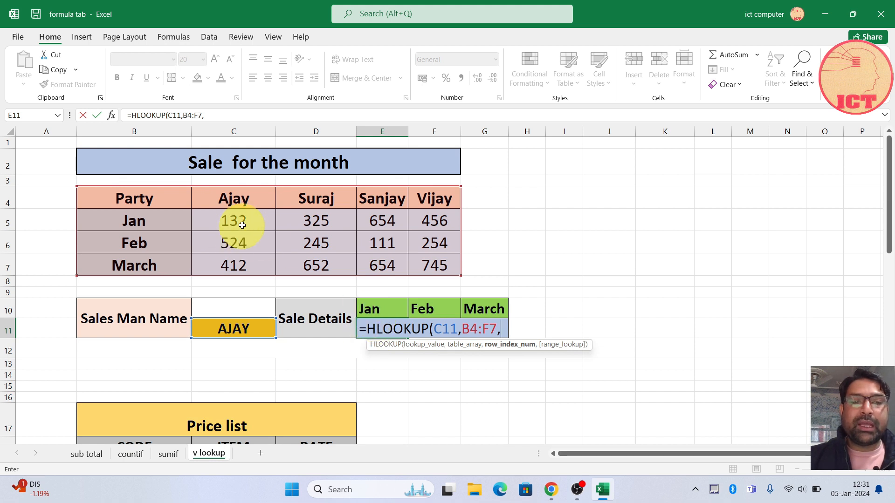
{"action": "type", "text": "2"}
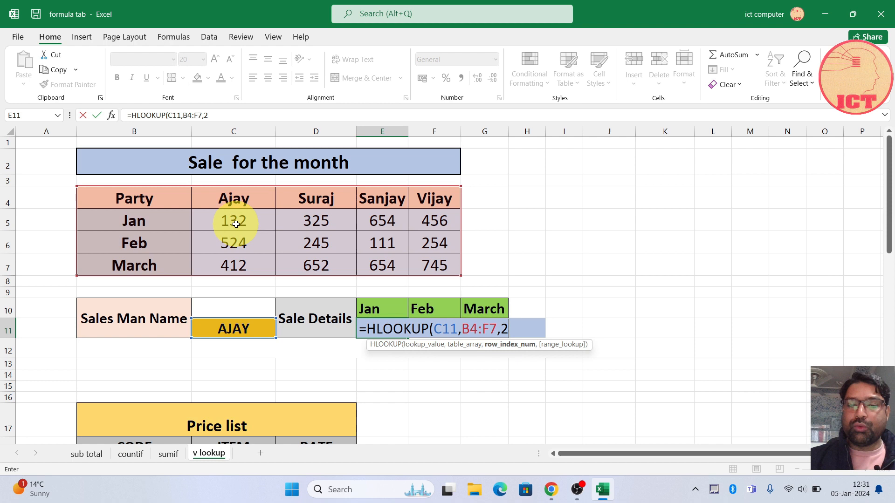
{"action": "type", "text": ","}
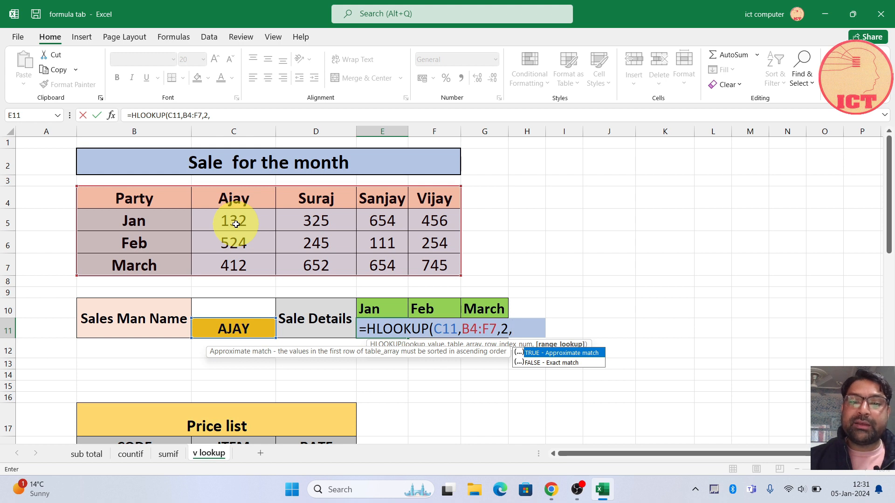
{"action": "type", "text": "0"}
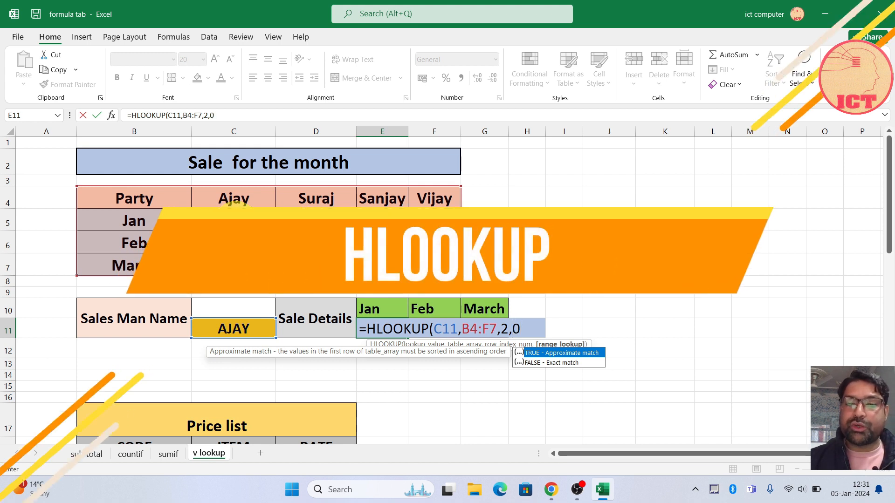
{"action": "type", "text": ")"}
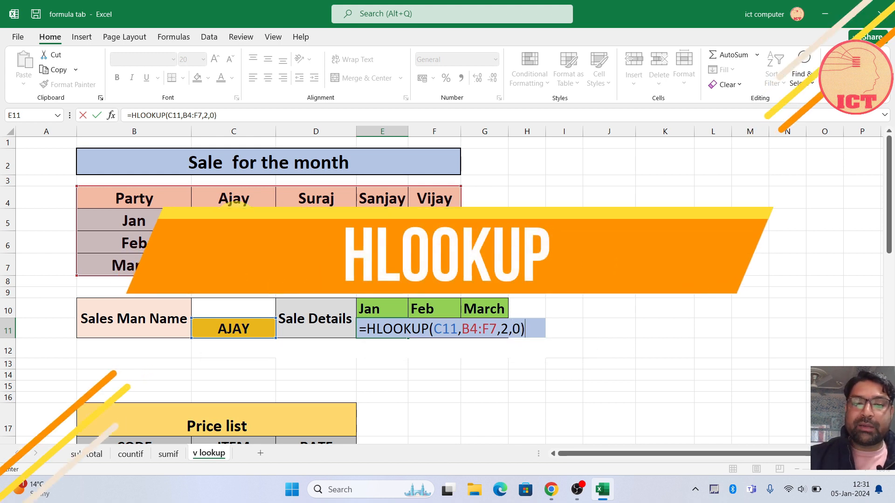
{"action": "key", "text": "Return"}
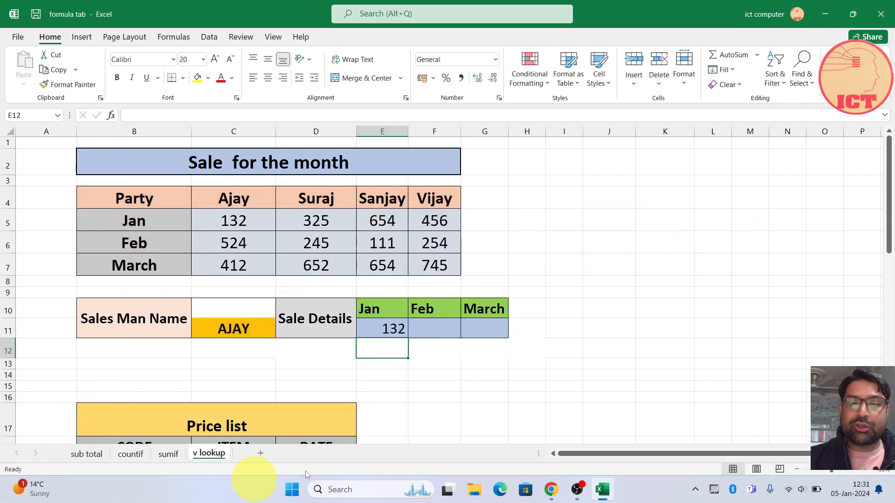
Enter =HLOOKUP(C11,B4:F7,3,0) in cell F11 to look up the salesman's Feb sales.
{"action": "left_click", "coordinate": [428, 331]}
{"action": "type", "text": "="}
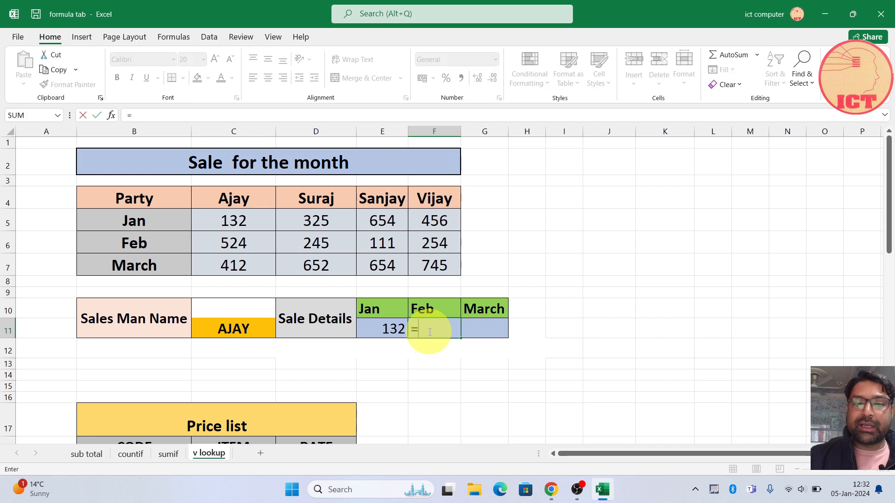
{"action": "type", "text": "HLO"}
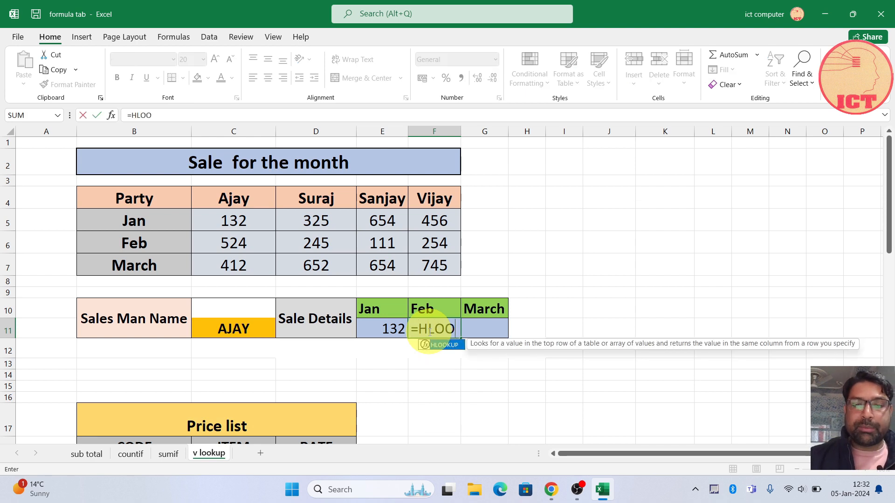
{"action": "type", "text": "O"}
{"action": "key", "text": "Tab"}
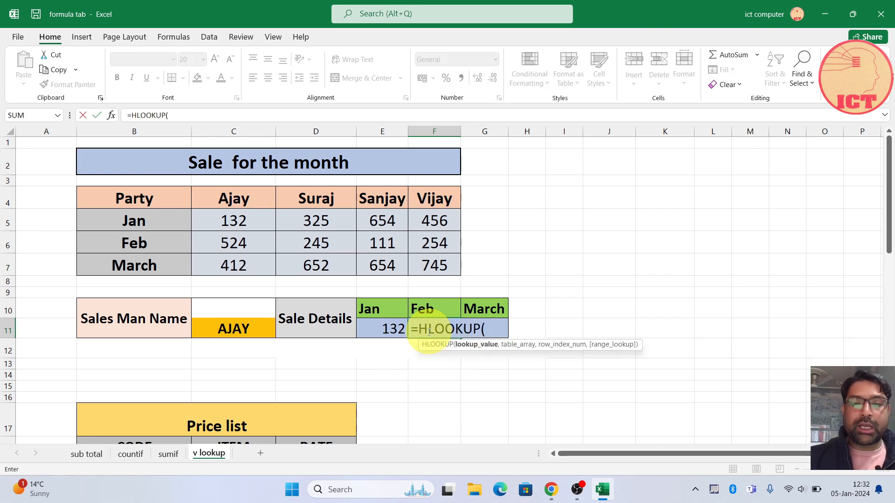
{"action": "left_click", "coordinate": [233, 329]}
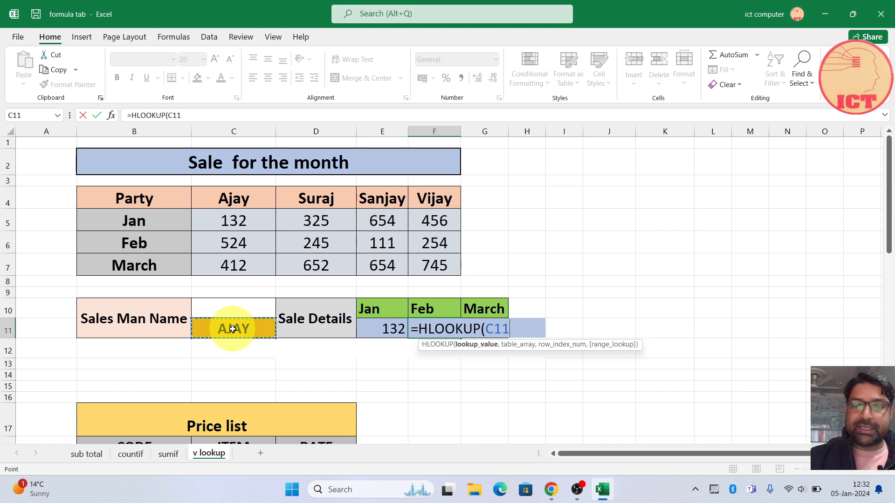
{"action": "type", "text": ","}
{"action": "left_click_drag", "start_coordinate": [126, 198], "coordinate": [425, 260]}
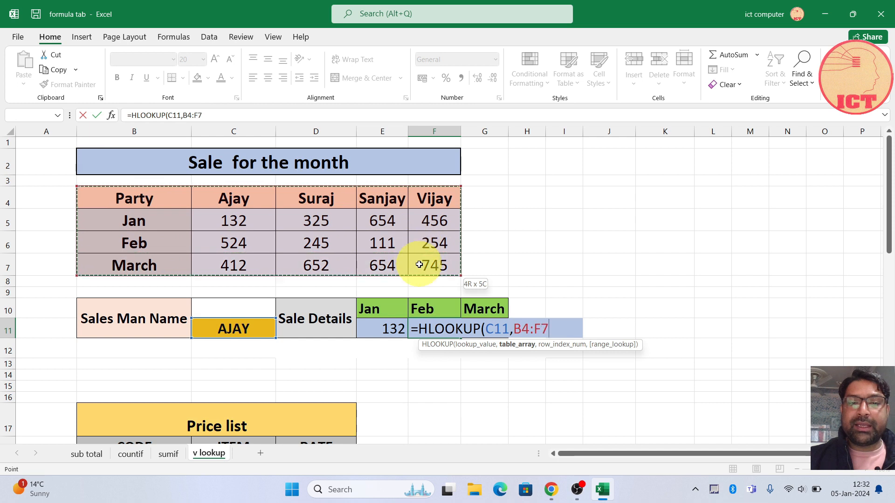
{"action": "type", "text": ",3"}
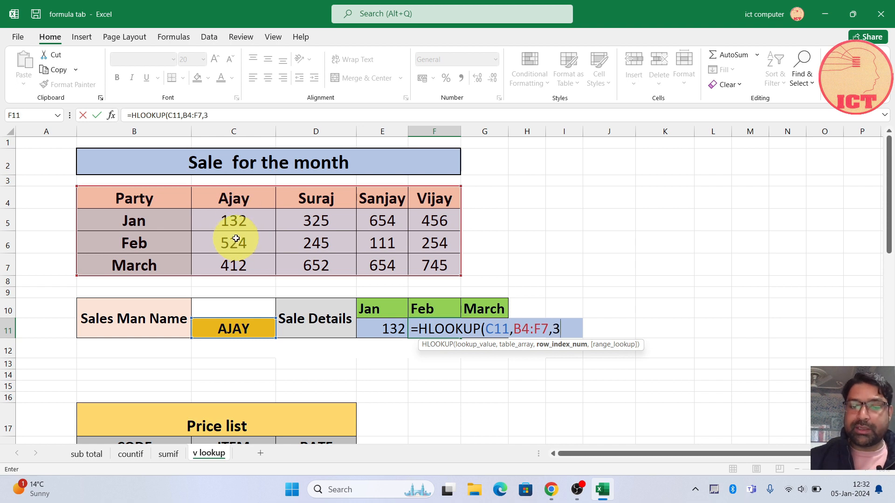
{"action": "type", "text": ",0"}
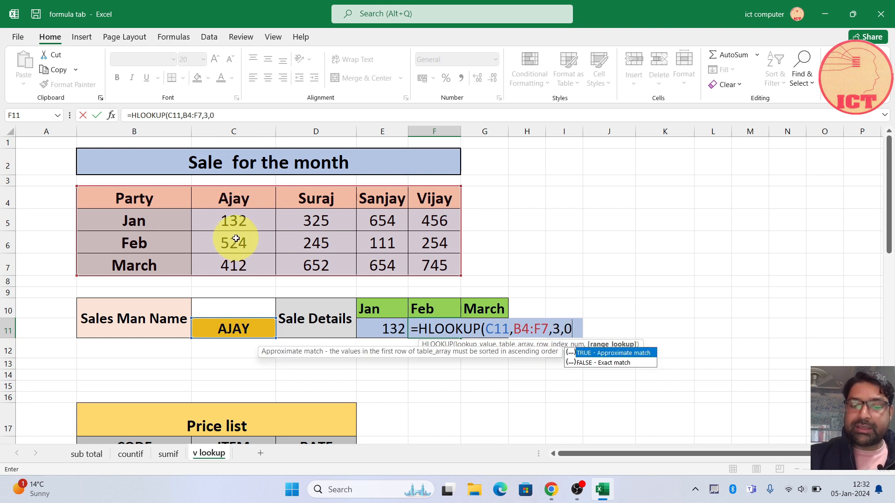
{"action": "type", "text": ")"}
{"action": "key", "text": "Return"}
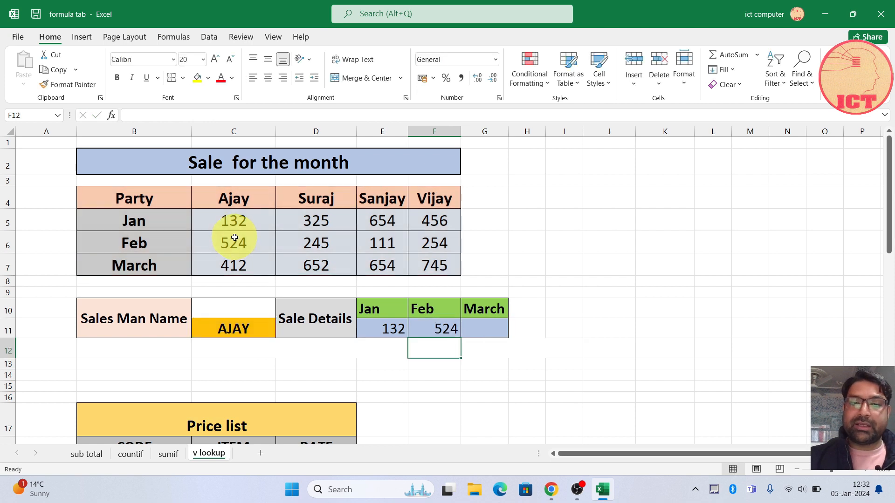
Enter =HLOOKUP(C11,B4:F7,4,0) in cell G11 to look up the salesman's March sales.
{"action": "left_click", "coordinate": [477, 331]}
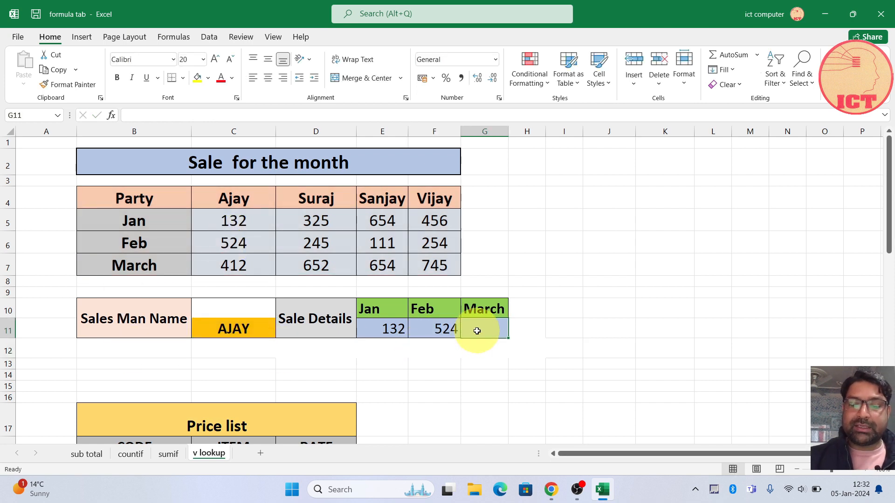
{"action": "type", "text": "=HLOOK"}
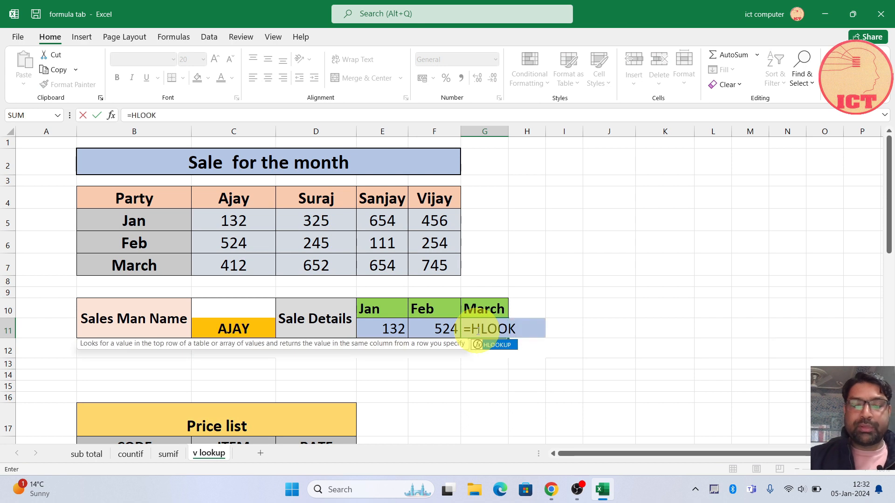
{"action": "key", "text": "Tab"}
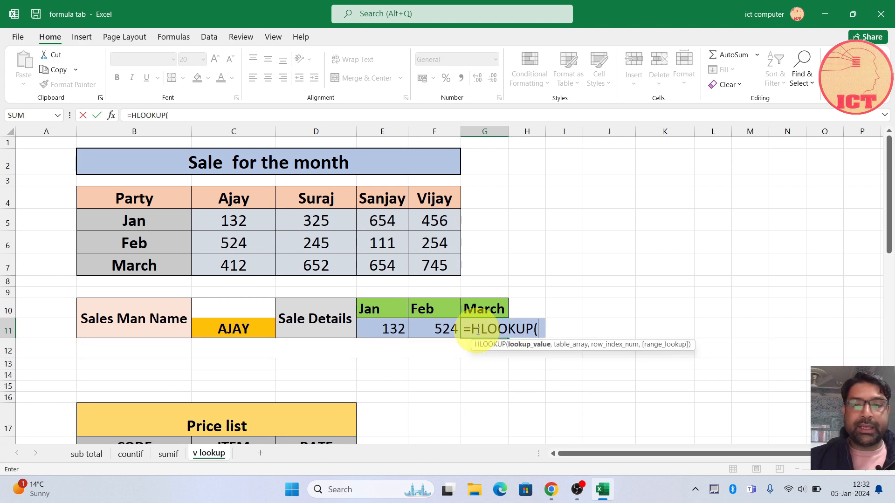
{"action": "left_click", "coordinate": [256, 329]}
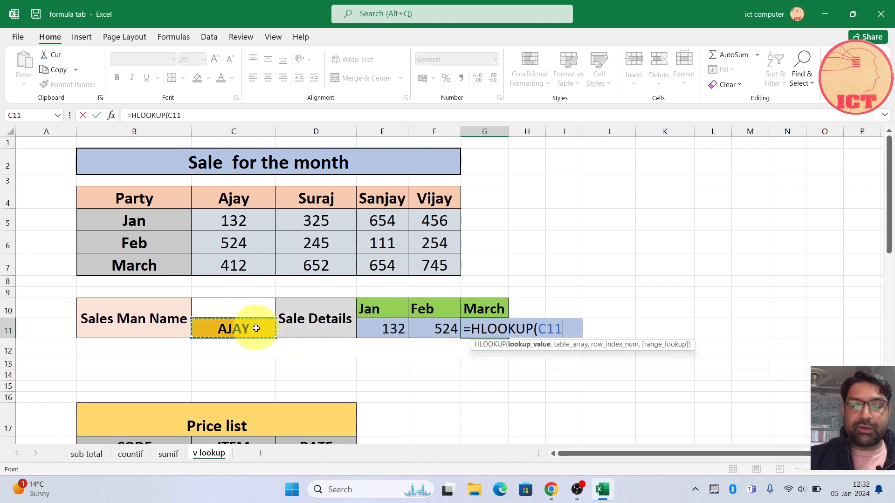
{"action": "type", "text": ","}
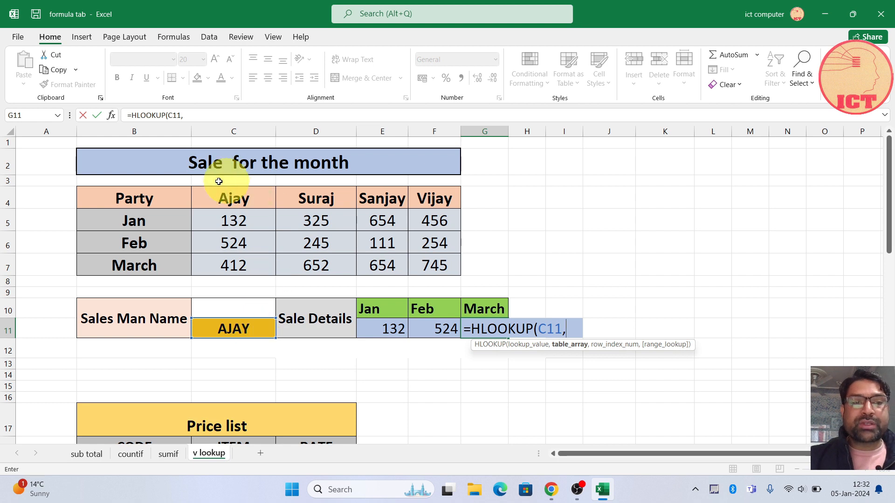
{"action": "left_click_drag", "start_coordinate": [140, 197], "coordinate": [435, 259]}
{"action": "type", "text": ","}
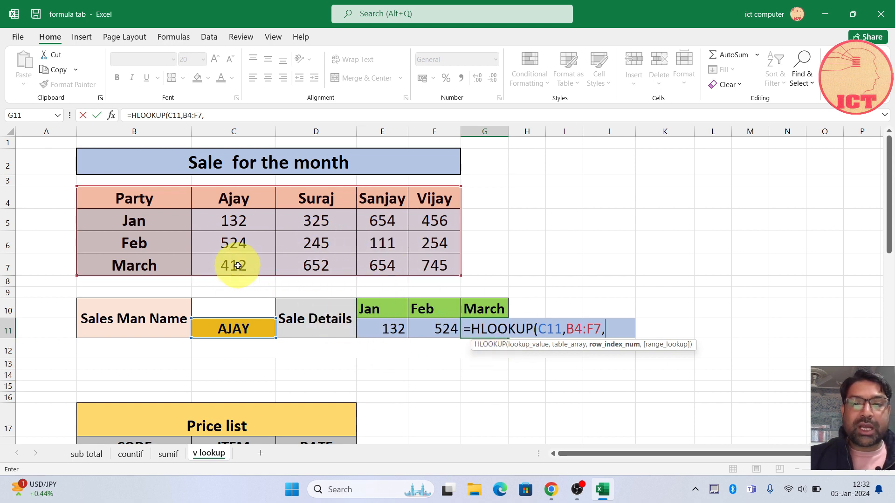
{"action": "type", "text": "4,"}
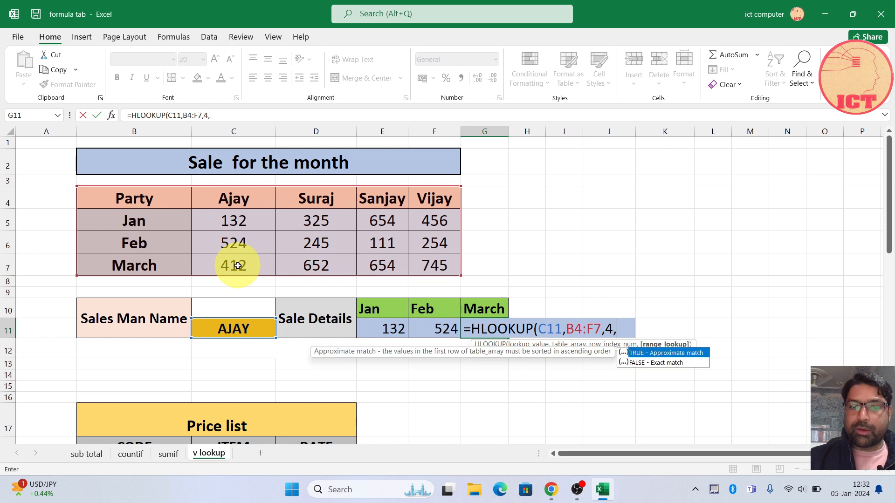
{"action": "type", "text": "0)"}
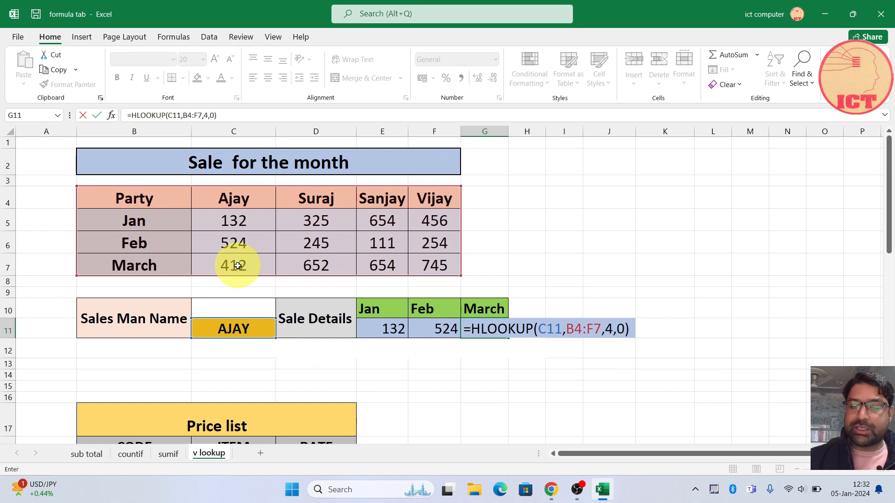
{"action": "key", "text": "Return"}
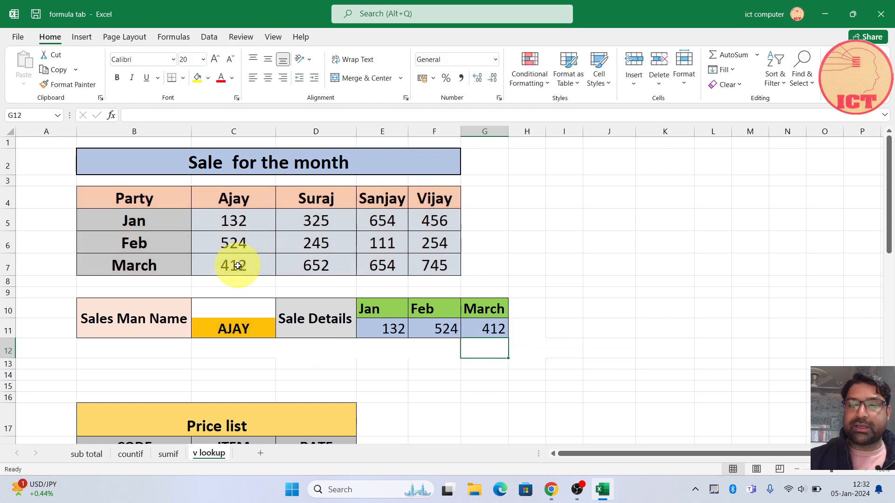
Test the lookups by changing the Sales Man Name in C11 to the name from heading E4, followed by the name from heading F4.
{"action": "left_click", "coordinate": [235, 328]}
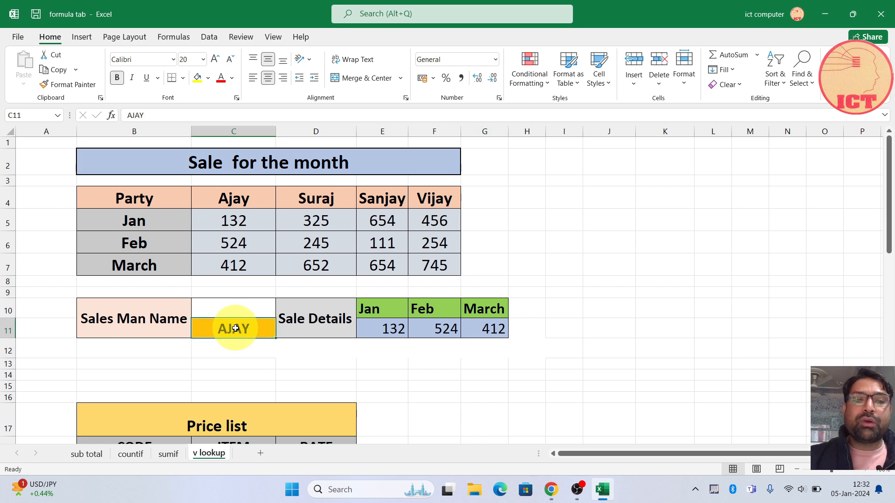
{"action": "type", "text": "SANJAY"}
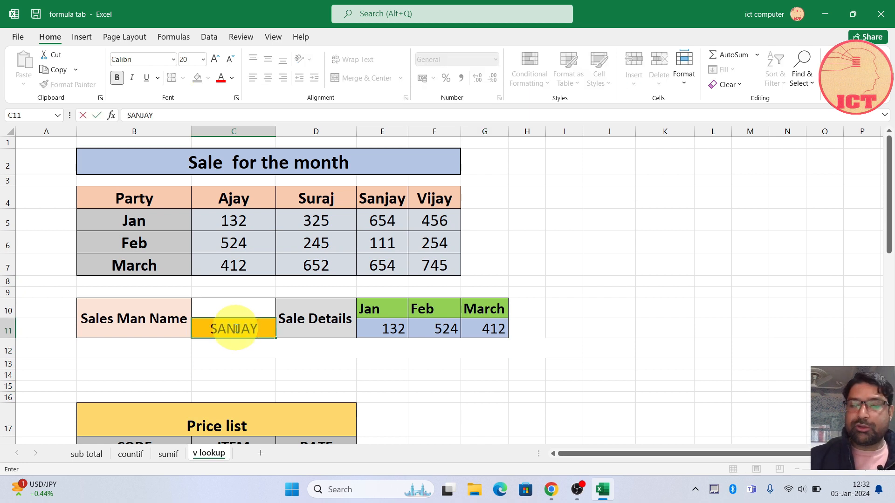
{"action": "key", "text": "Return"}
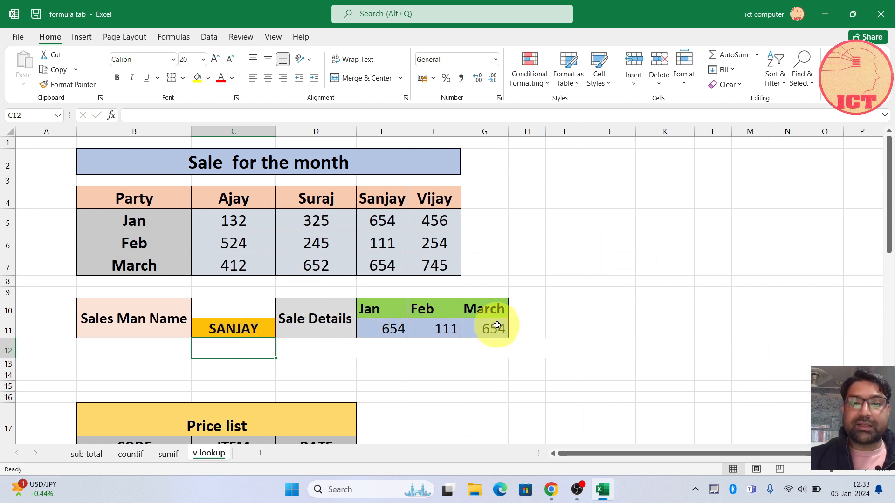
{"action": "key", "text": "Up"}
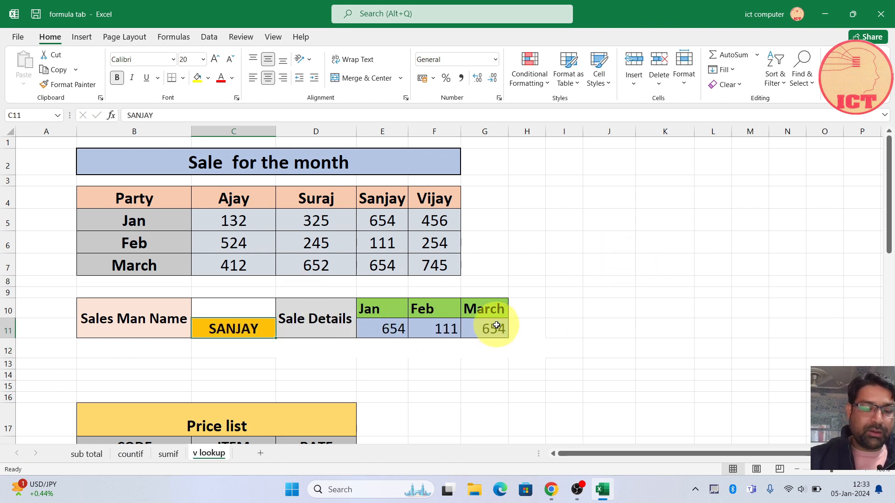
{"action": "type", "text": "VI"}
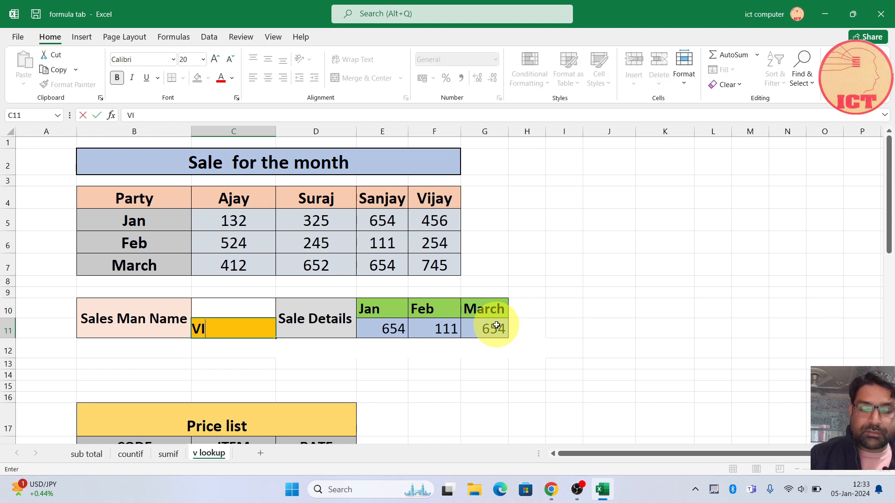
{"action": "key", "text": "Return"}
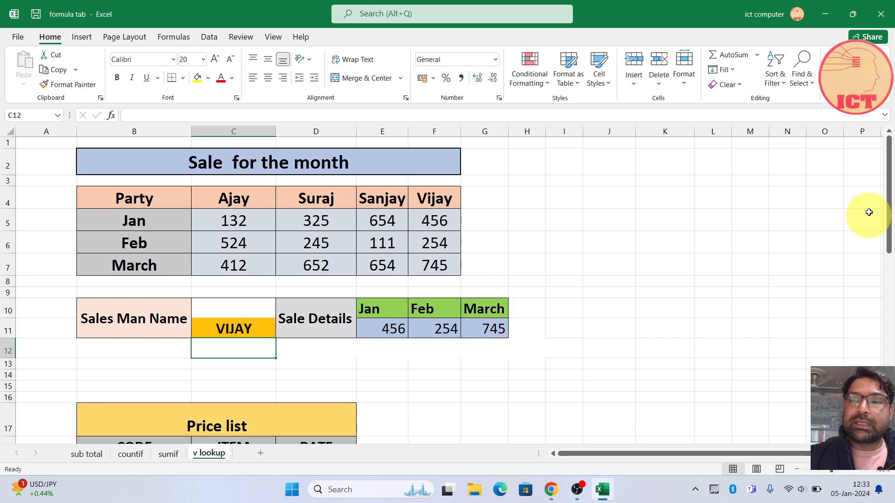
Vertically center the Price list title in the merged heading cell B17.
{"action": "left_click_drag", "start_coordinate": [890, 226], "coordinate": [892, 281]}
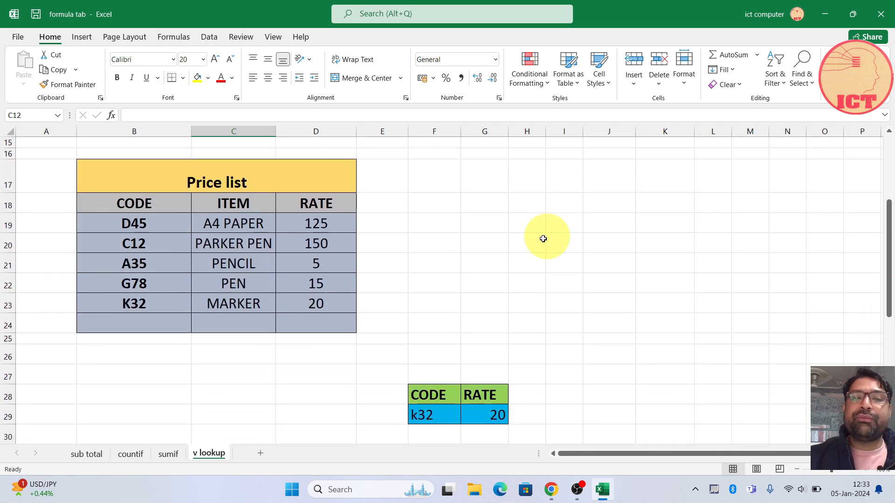
{"action": "left_click", "coordinate": [227, 181]}
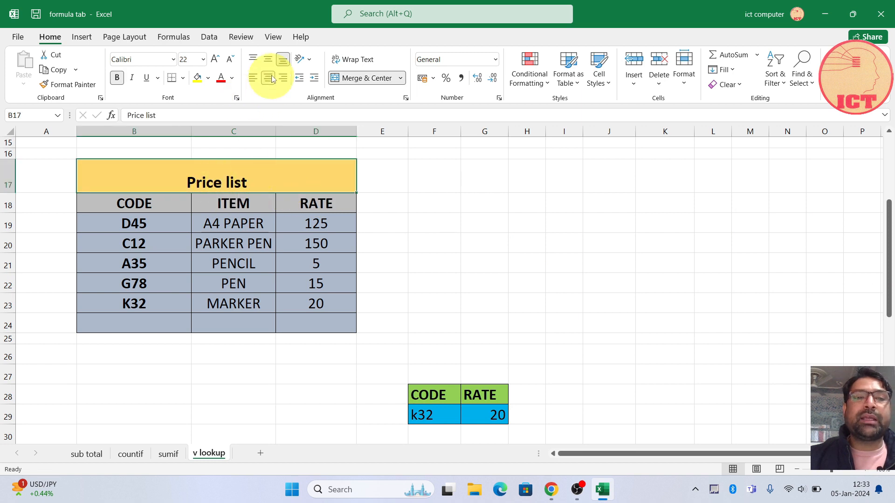
{"action": "left_click", "coordinate": [262, 64]}
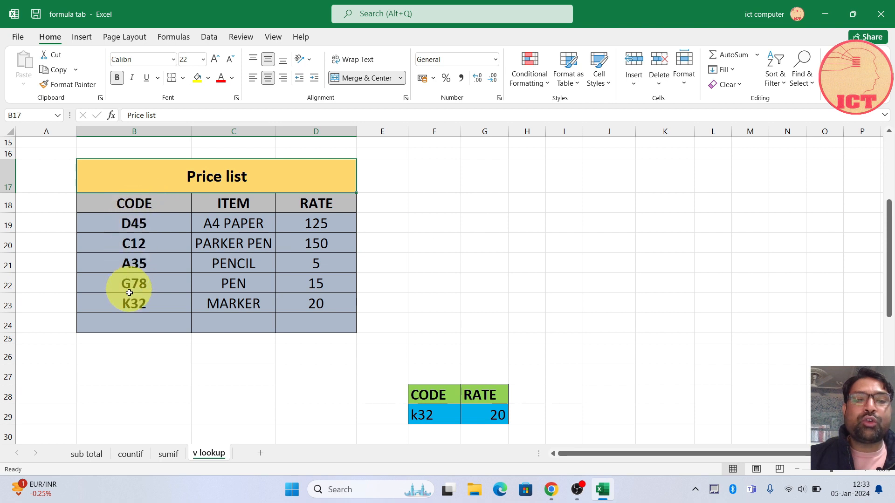
Fill the price list data cells B19:D24 with a light blue theme color.
{"action": "left_click_drag", "start_coordinate": [132, 224], "coordinate": [315, 320]}
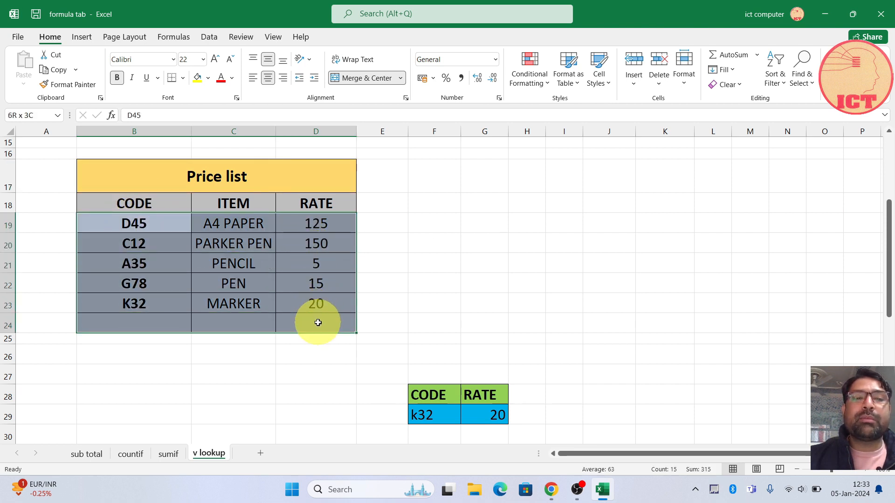
{"action": "left_click", "coordinate": [208, 82]}
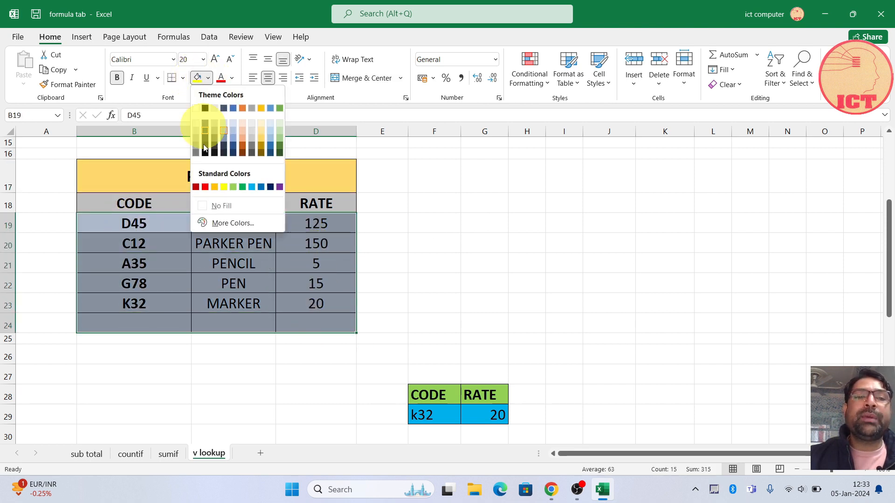
{"action": "left_click", "coordinate": [272, 124]}
{"action": "left_click", "coordinate": [170, 258]}
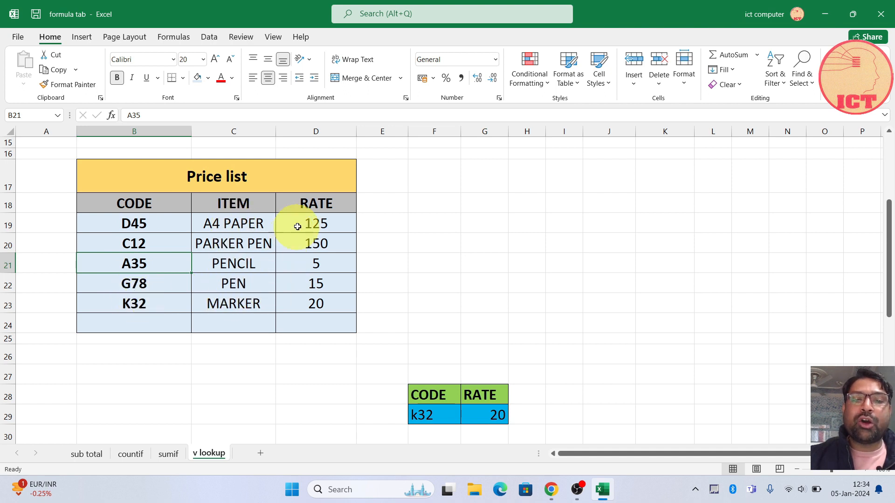
Enter code G78 in cell F29 and check the looked-up rate against the G78 row of the price list.
{"action": "left_click", "coordinate": [429, 419]}
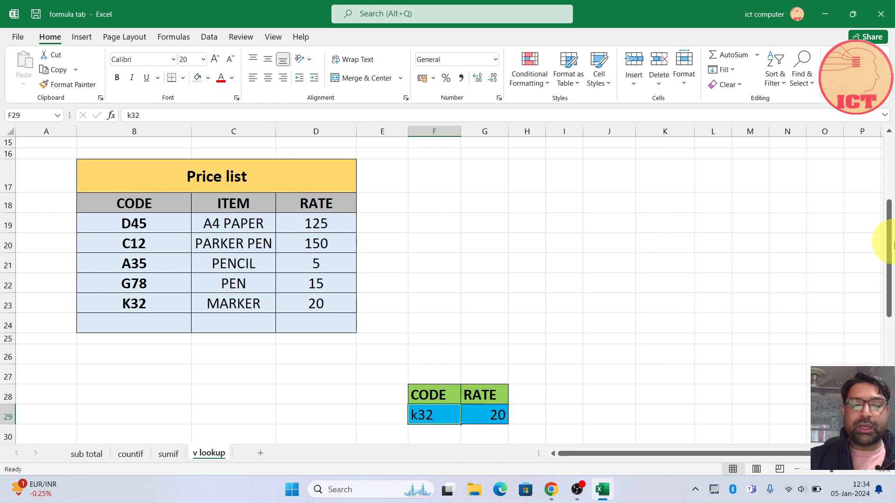
{"action": "type", "text": "G78"}
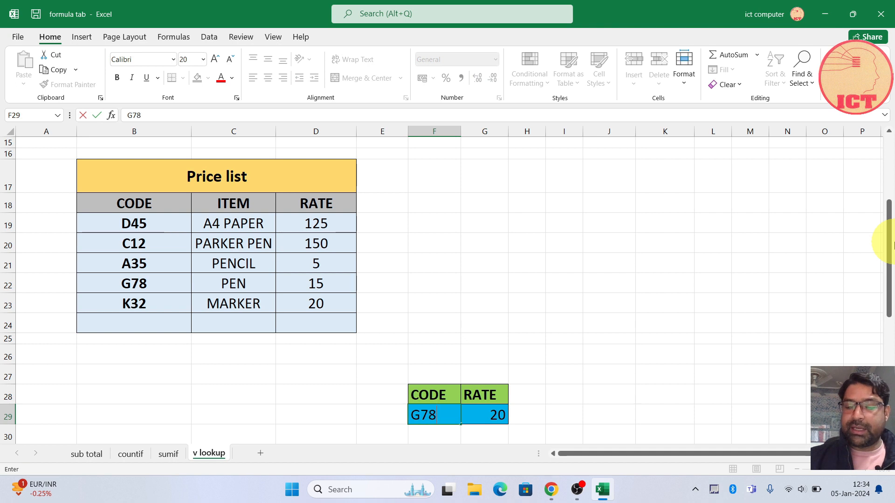
{"action": "key", "text": "Return"}
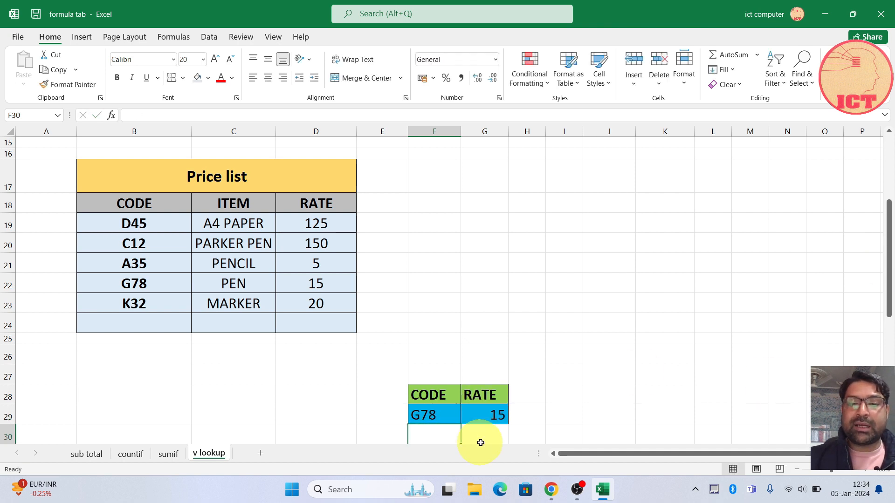
{"action": "left_click_drag", "start_coordinate": [120, 284], "coordinate": [317, 285]}
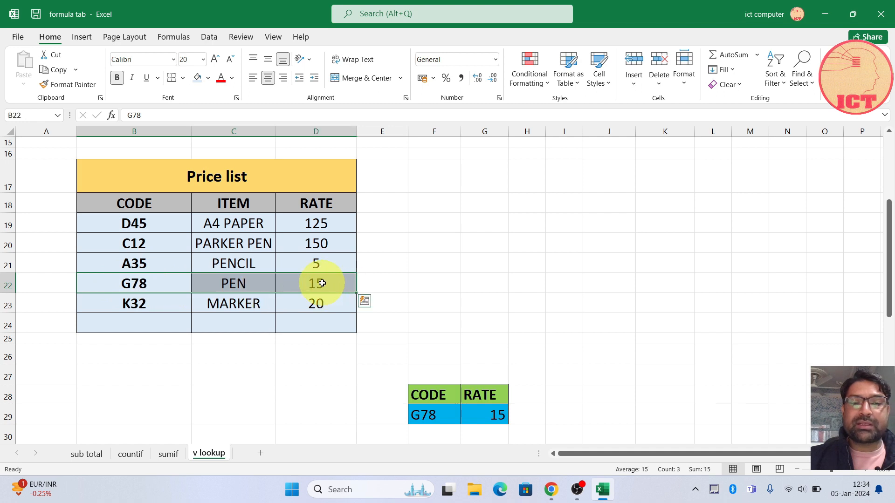
Clear the rate formula in G29 and start a VLOOKUP formula there, moving its argument hint beside the price list.
{"action": "left_click", "coordinate": [485, 416]}
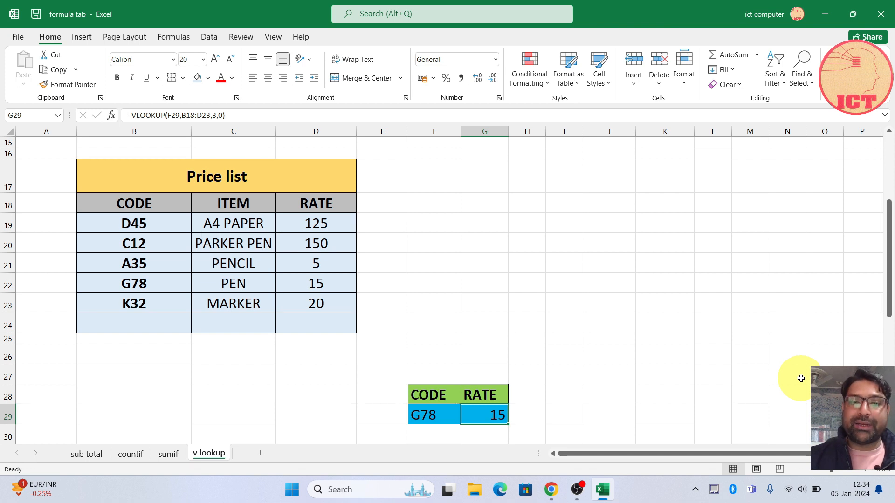
{"action": "key", "text": "Delete"}
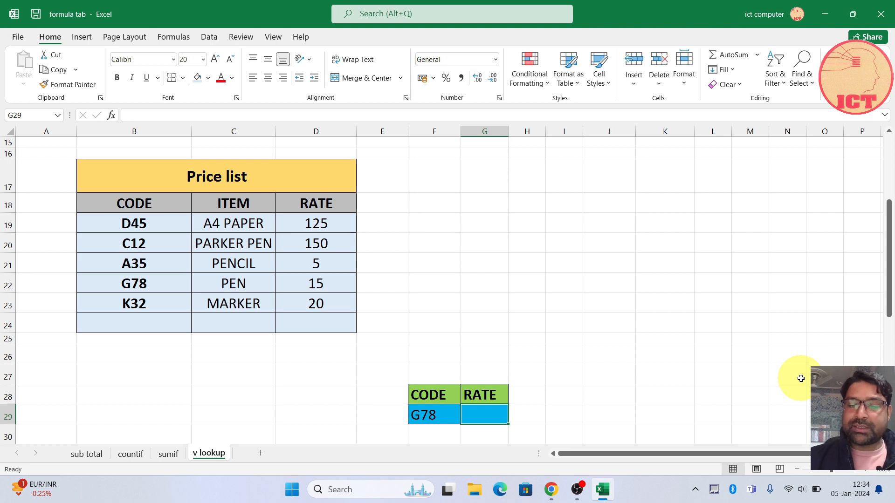
{"action": "type", "text": "=VLOO"}
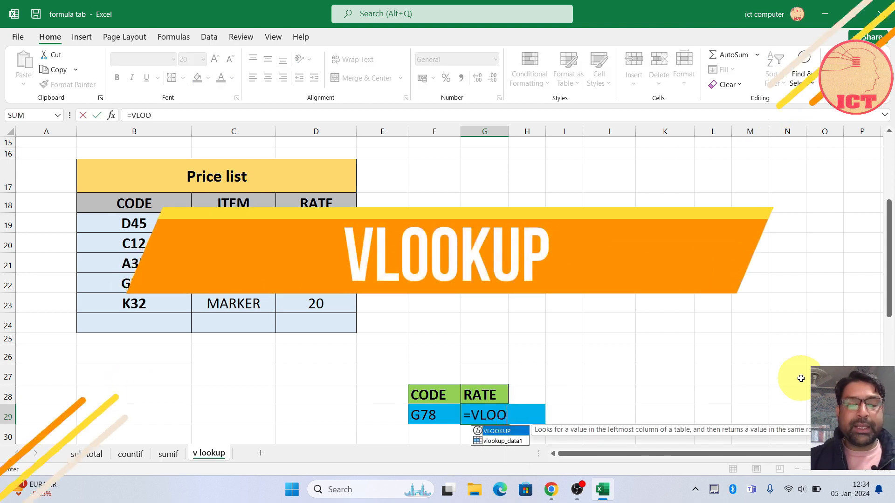
{"action": "key", "text": "Tab"}
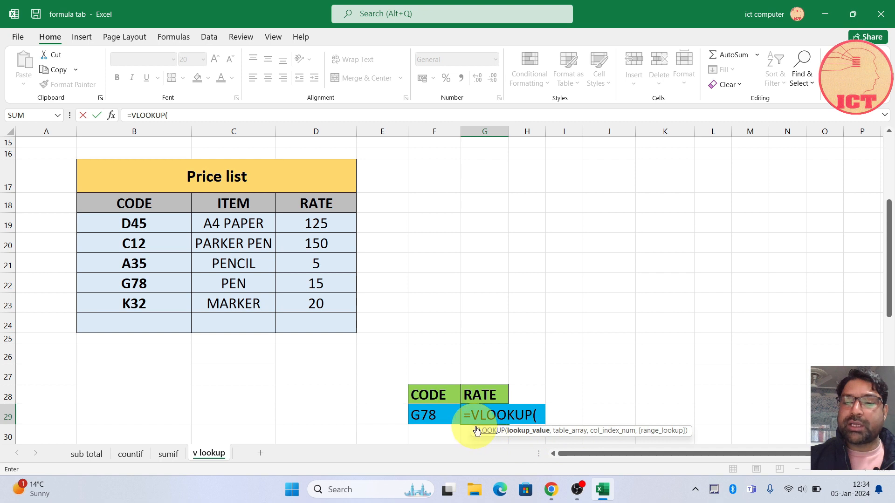
{"action": "left_click_drag", "start_coordinate": [473, 427], "coordinate": [432, 232]}
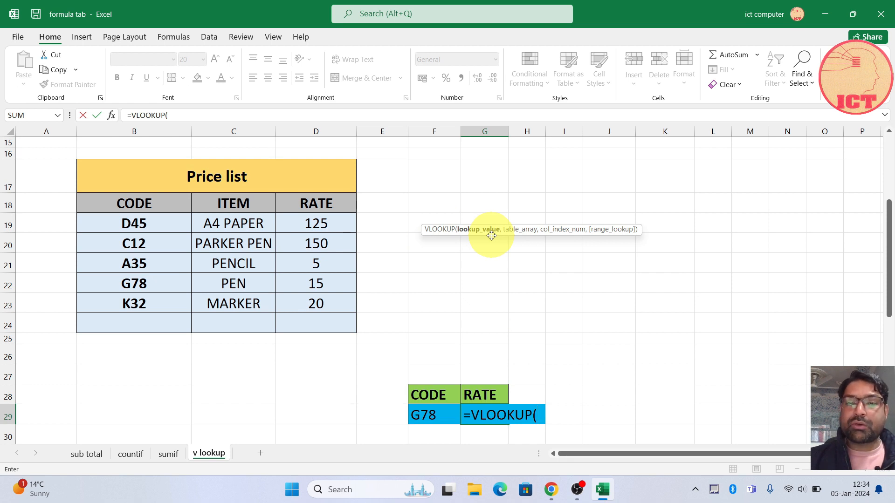
Open Magnifier to examine the VLOOKUP argument hint, and minimize its window.
{"action": "key", "text": "super+plus"}
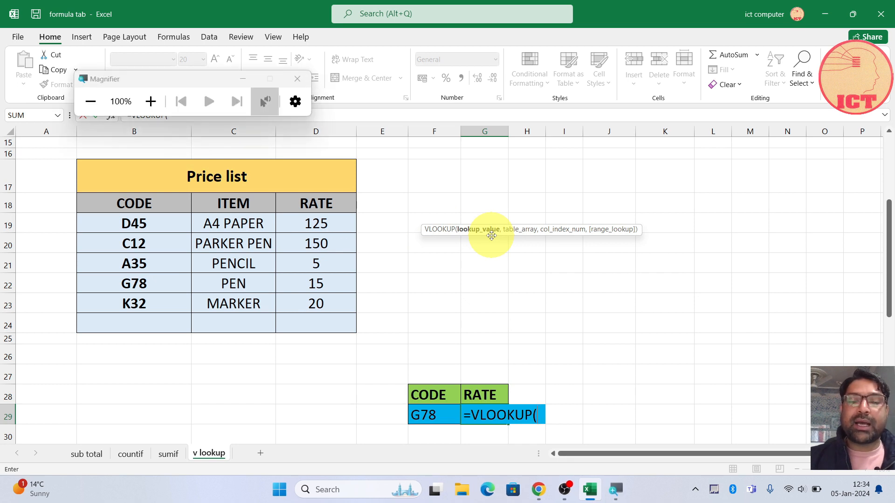
{"action": "key", "text": "super+plus"}
{"action": "key", "text": "super+plus"}
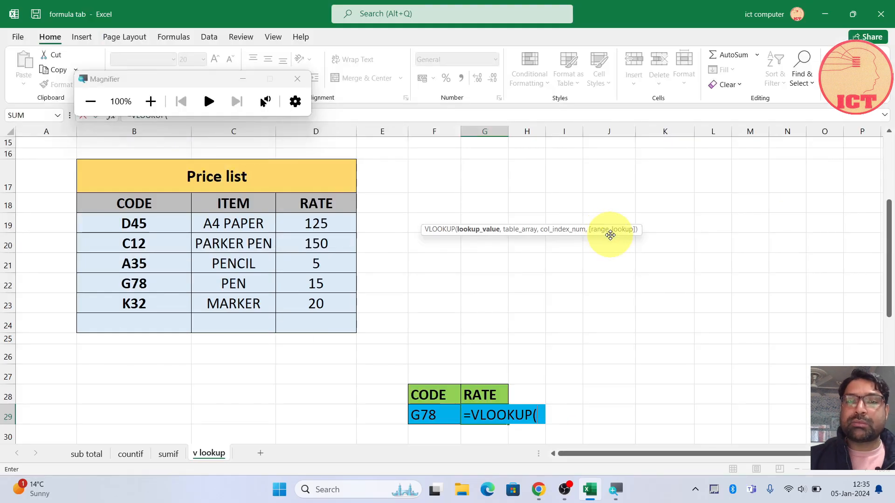
{"action": "left_click", "coordinate": [242, 79]}
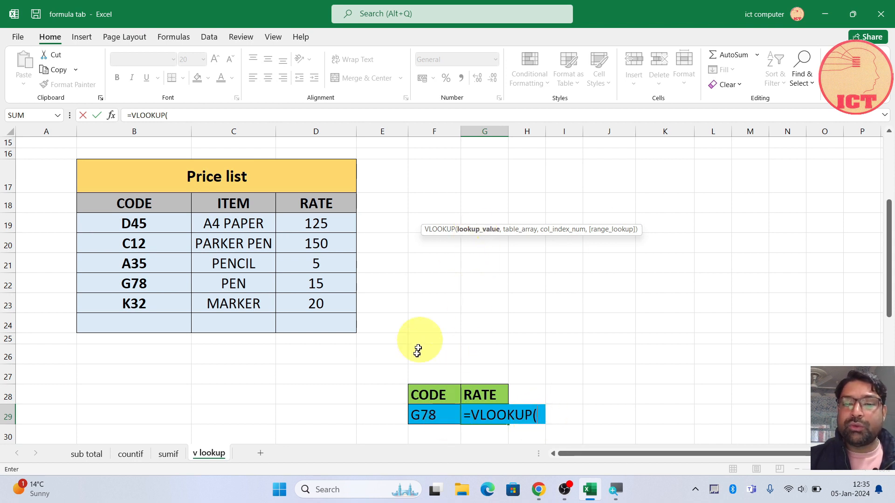
Complete the formula in G29 as =VLOOKUP(F29,B18:D23,3,0), using the code cell as lookup value and the price list as table.
{"action": "left_click", "coordinate": [423, 416]}
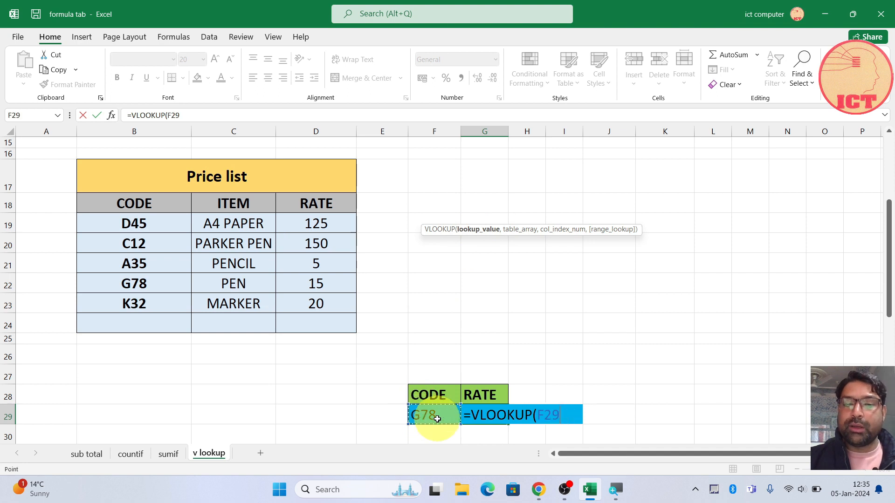
{"action": "type", "text": ","}
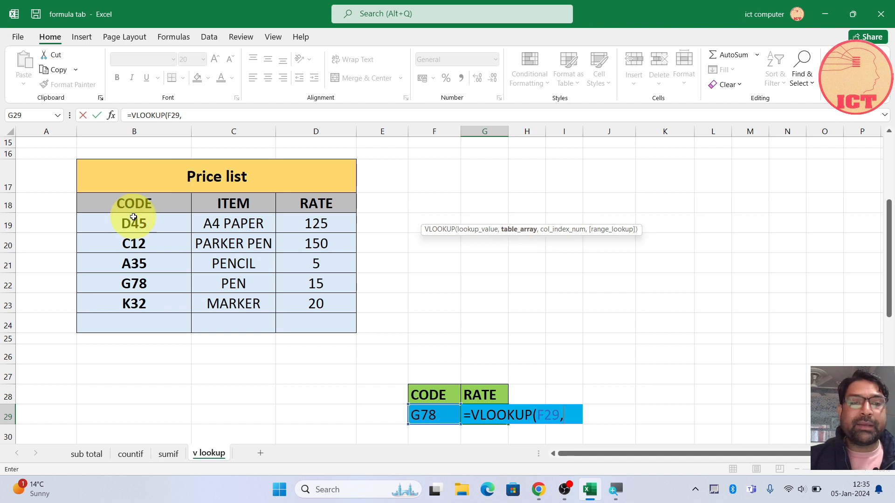
{"action": "left_click_drag", "start_coordinate": [134, 203], "coordinate": [311, 293]}
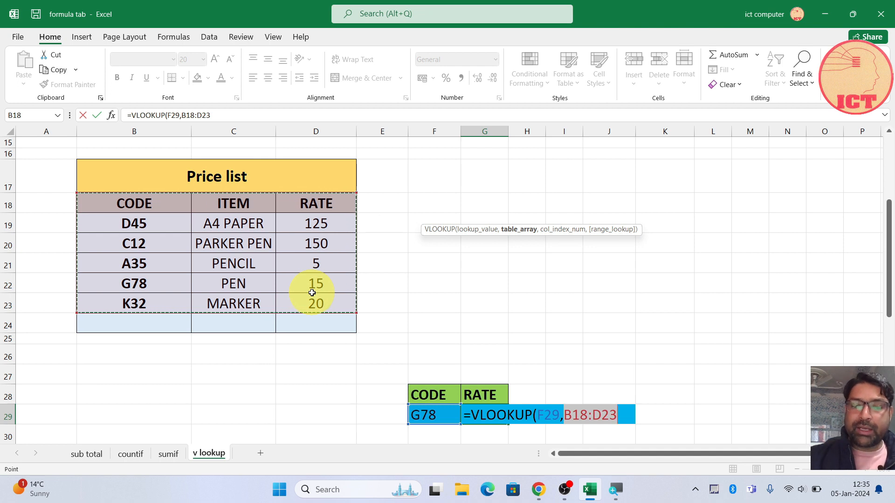
{"action": "type", "text": ",3"}
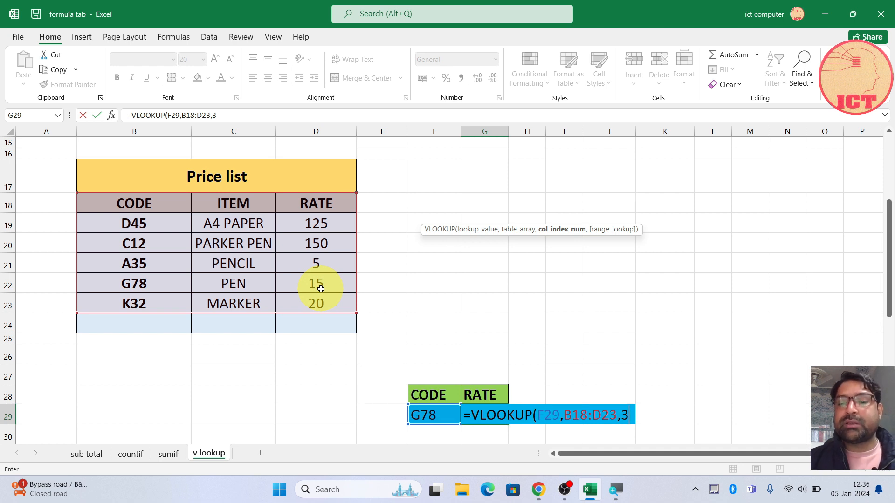
{"action": "type", "text": ",0"}
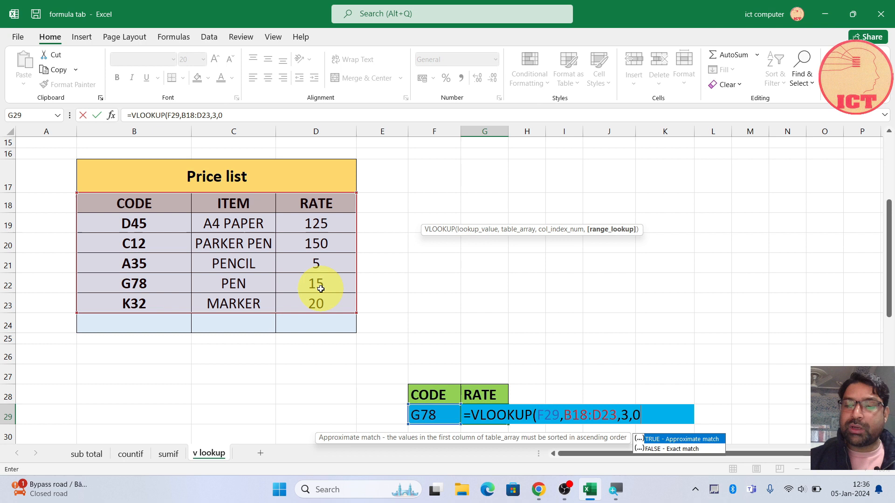
{"action": "type", "text": ")"}
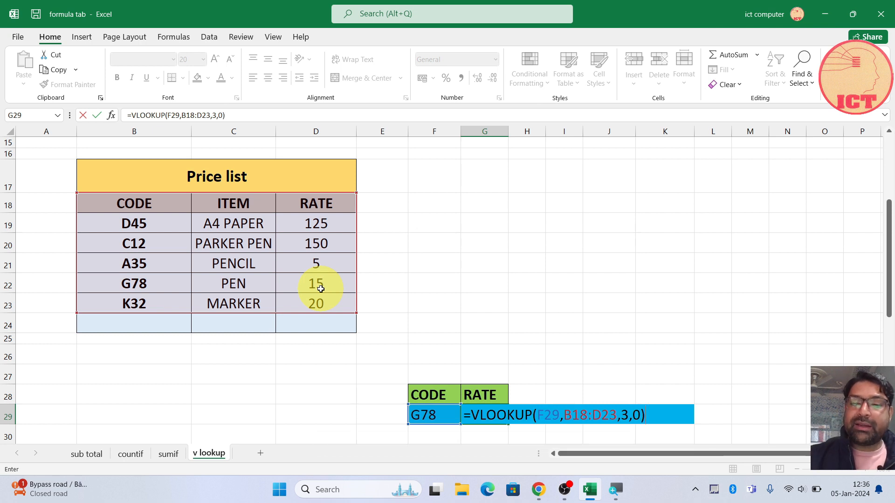
{"action": "key", "text": "Return"}
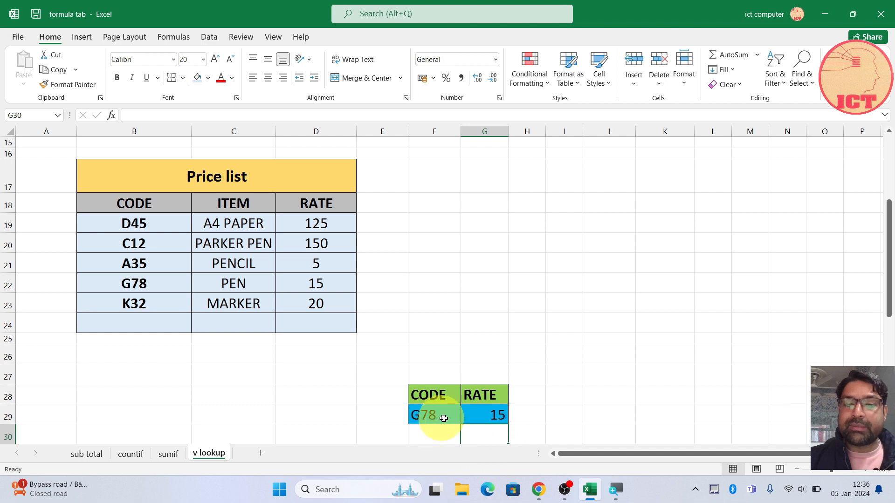
Test the VLOOKUP against the G78 row, change the code in F29 to D45, and compare with the D45 row.
{"action": "left_click_drag", "start_coordinate": [140, 284], "coordinate": [326, 285]}
{"action": "left_click", "coordinate": [429, 415]}
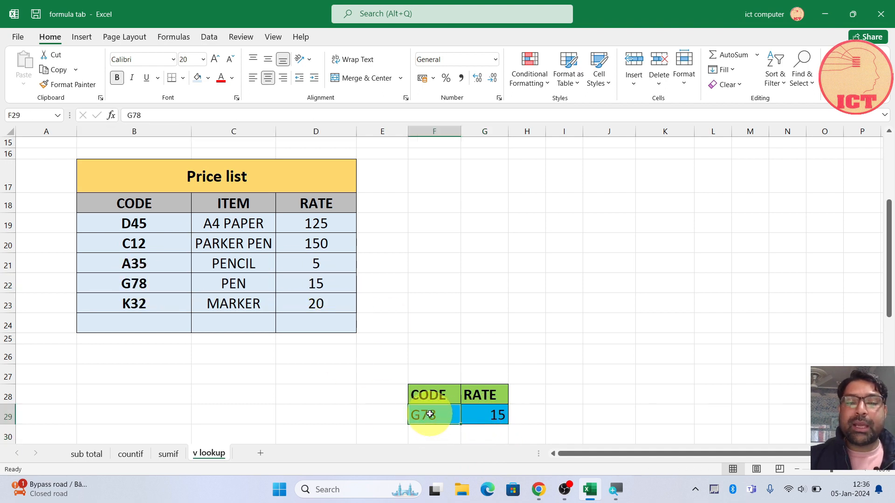
{"action": "type", "text": "D45"}
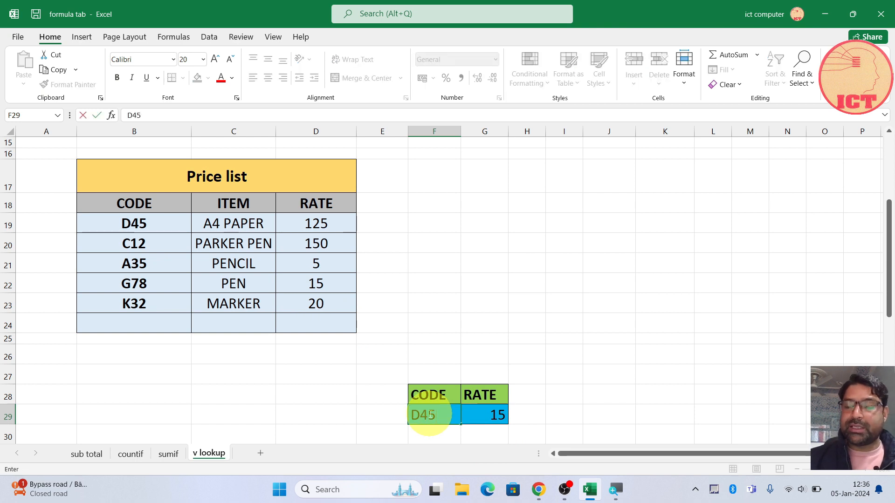
{"action": "key", "text": "Return"}
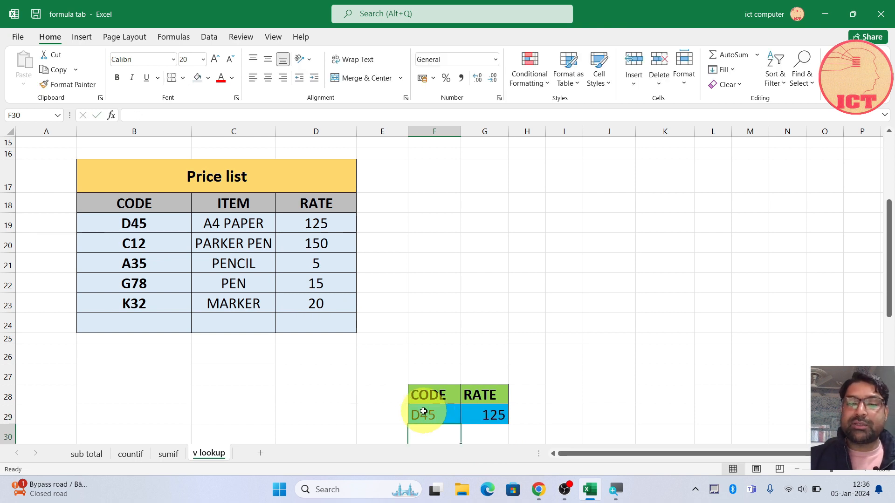
{"action": "left_click", "coordinate": [139, 224]}
{"action": "left_click_drag", "start_coordinate": [138, 224], "coordinate": [314, 223]}
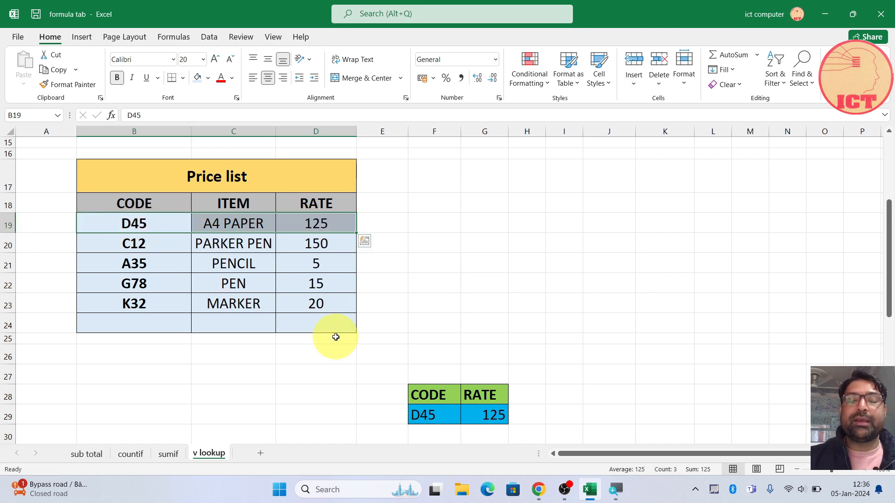
Enter PEN as the item in cell F34 of the ITEM and RATE table.
{"action": "mouse_move", "coordinate": [891, 262]}
{"action": "left_mouse_down"}
{"action": "mouse_move", "coordinate": [891, 279]}
{"action": "mouse_move", "coordinate": [880, 285]}
{"action": "left_mouse_up"}
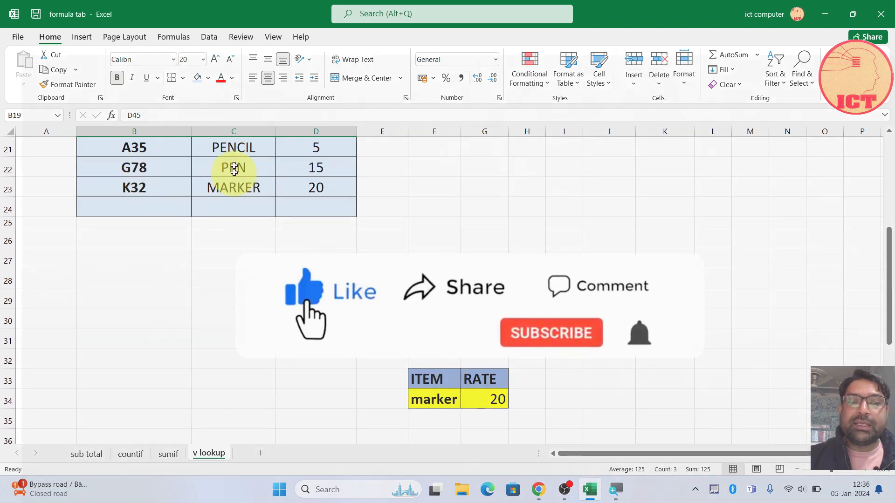
{"action": "left_click", "coordinate": [444, 404]}
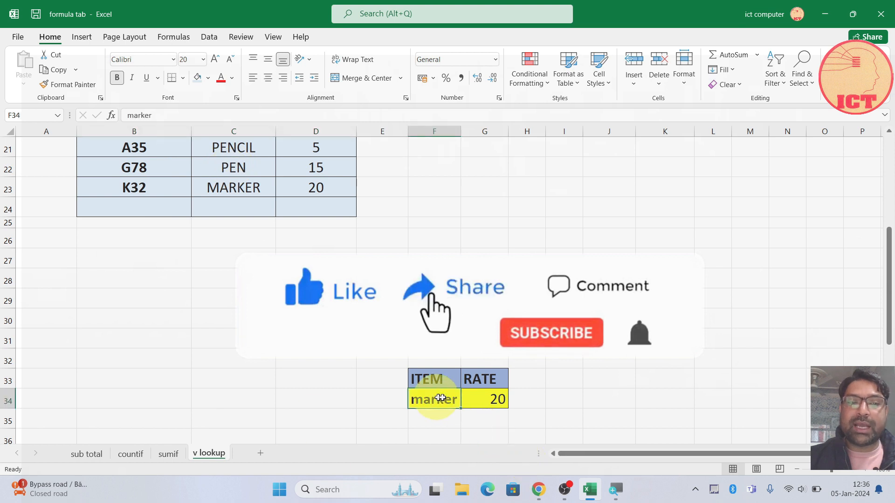
{"action": "type", "text": "PEN"}
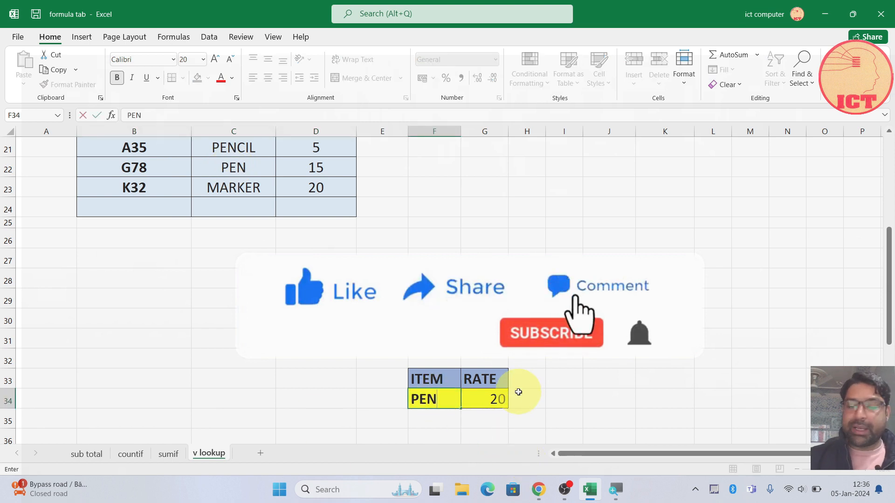
{"action": "key", "text": "Return"}
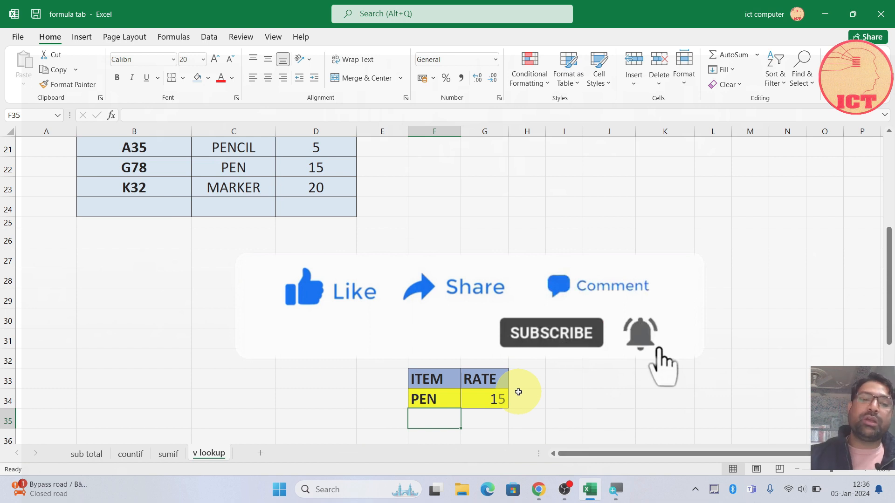
Clear the RATE cell G34 and start a new VLOOKUP formula there with item cell F34 as the lookup value.
{"action": "left_click", "coordinate": [486, 394]}
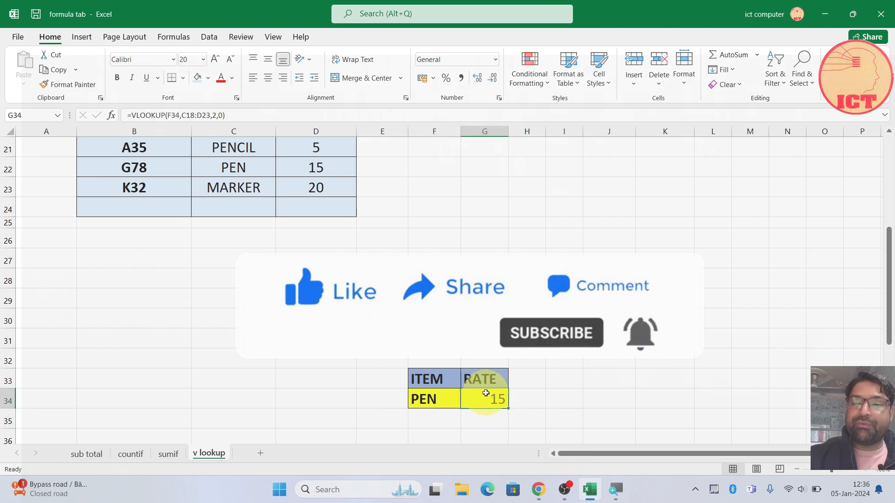
{"action": "key", "text": "Delete"}
{"action": "type", "text": "=VLOO"}
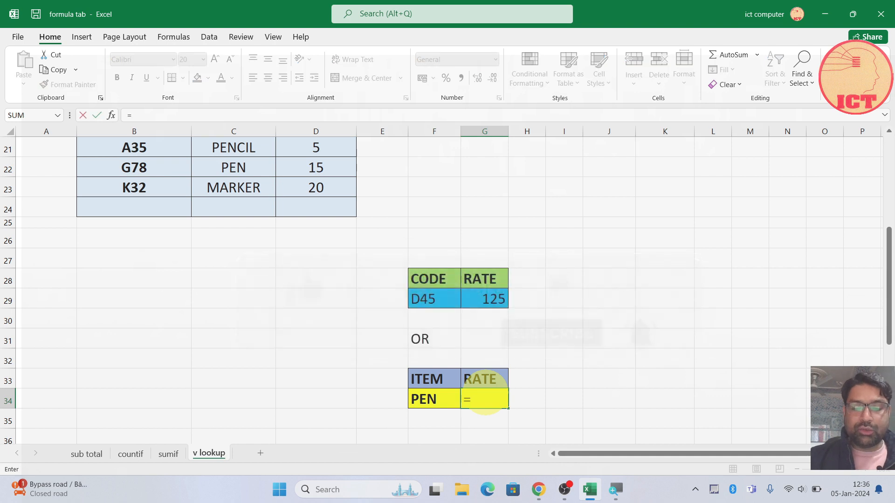
{"action": "key", "text": "Tab"}
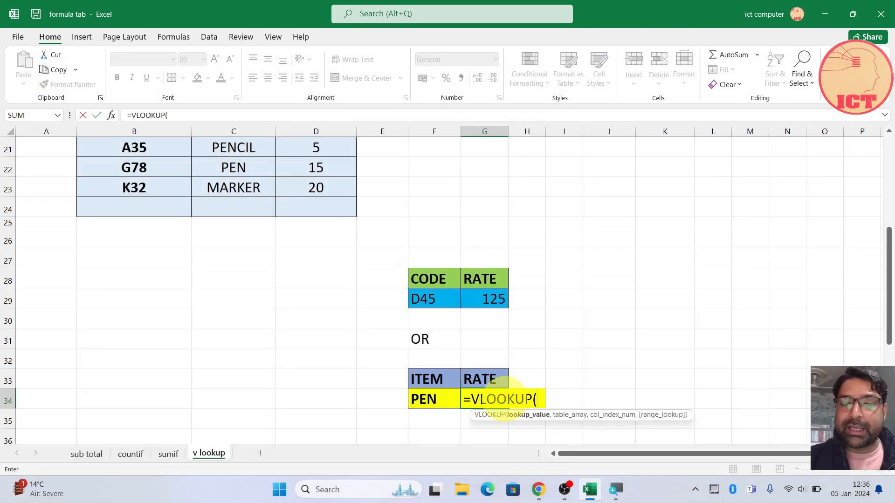
{"action": "left_click", "coordinate": [425, 400]}
{"action": "type", "text": ","}
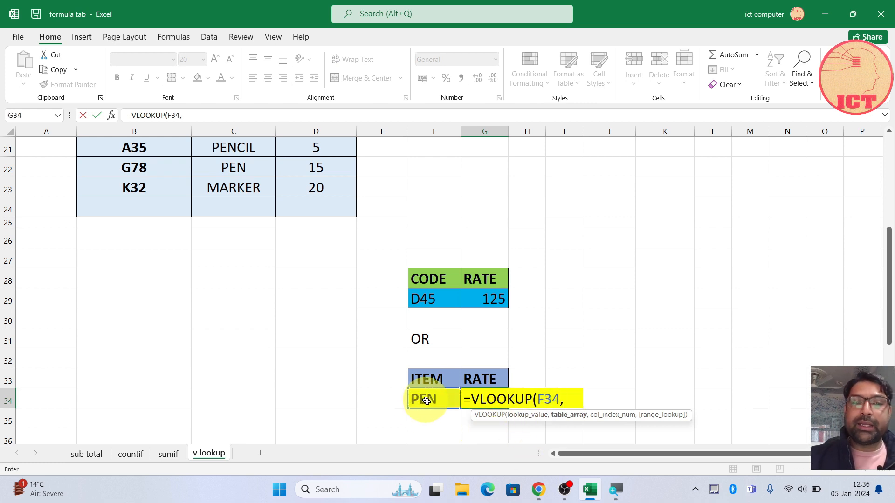
Complete the G34 formula as =VLOOKUP(F34,B18:D23,2,0), using the whole price list from CODE to RATE as the table.
{"action": "scroll", "coordinate": [294, 230], "scroll_direction": "up", "scroll_amount": 7}
{"action": "left_click_drag", "start_coordinate": [889, 210], "coordinate": [891, 268]}
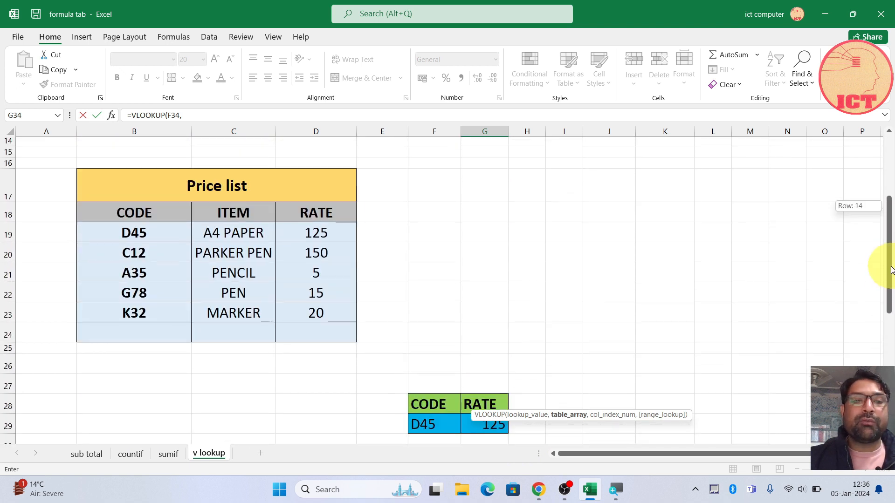
{"action": "left_click_drag", "start_coordinate": [140, 214], "coordinate": [322, 311]}
{"action": "left_click", "coordinate": [210, 115]}
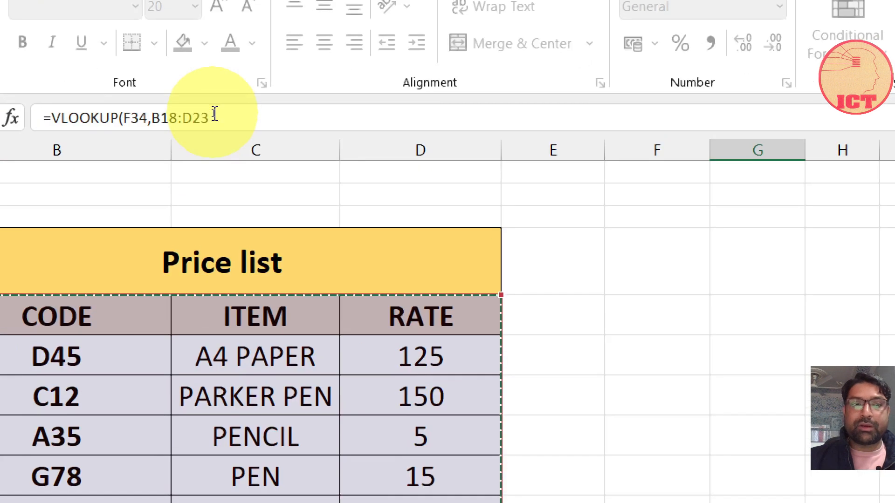
{"action": "type", "text": ","}
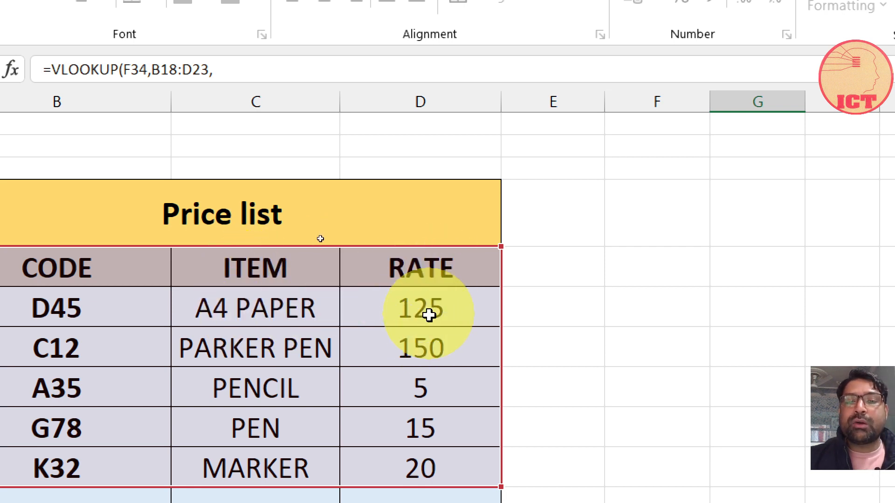
{"action": "left_click", "coordinate": [208, 93]}
{"action": "type", "text": "2"}
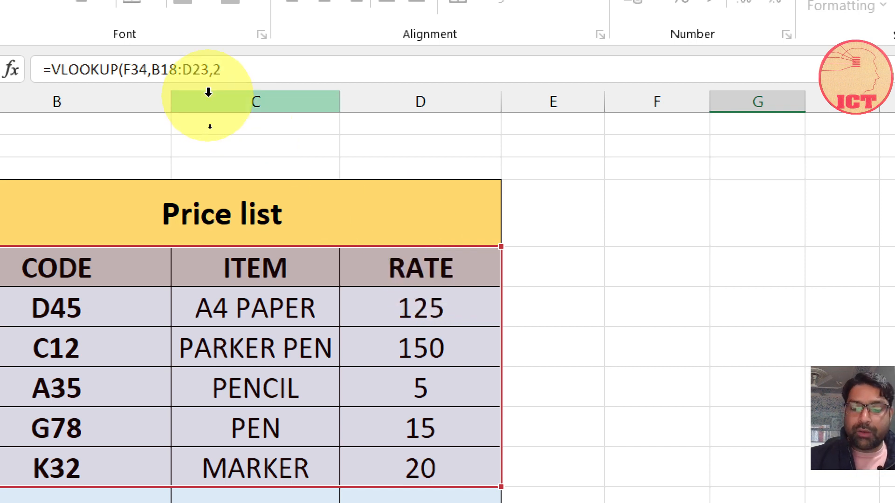
{"action": "type", "text": ",0"}
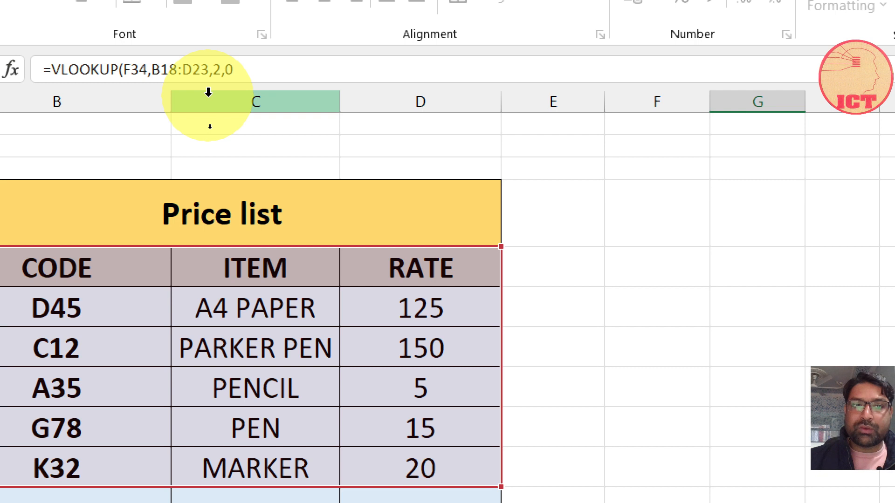
{"action": "type", "text": ")"}
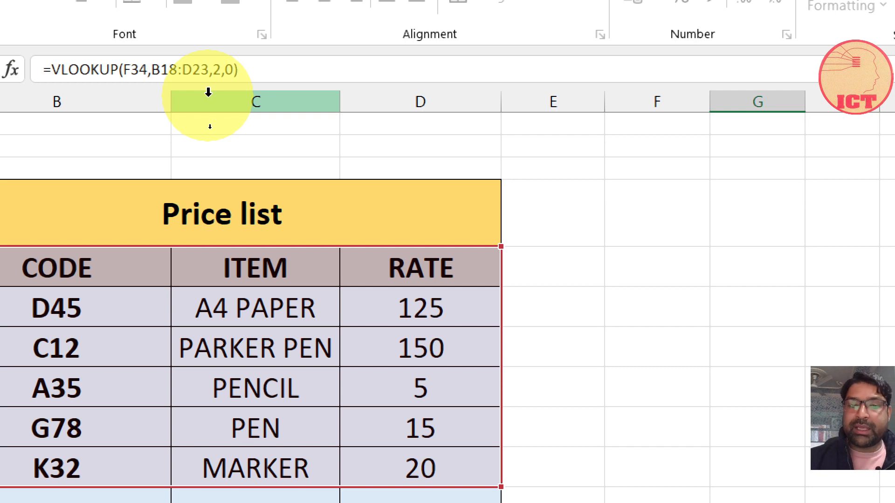
{"action": "key", "text": "Return"}
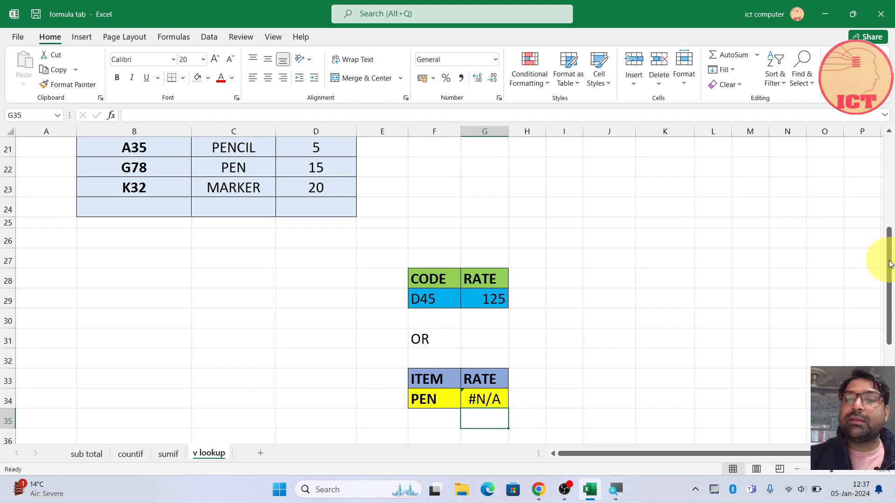
Replace the table range in the G34 VLOOKUP with C18:D23, so that it covers only the ITEM and RATE columns.
{"action": "left_click_drag", "start_coordinate": [891, 262], "coordinate": [888, 257]}
{"action": "left_click", "coordinate": [485, 419]}
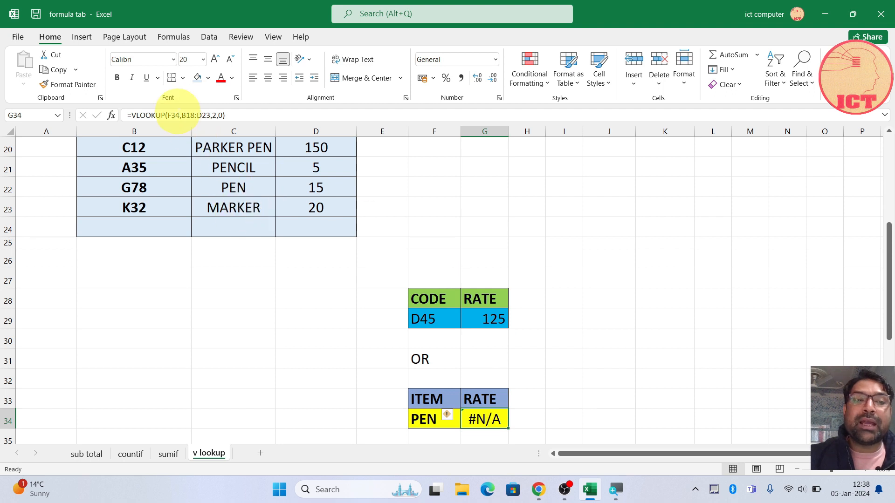
{"action": "left_click", "coordinate": [181, 116]}
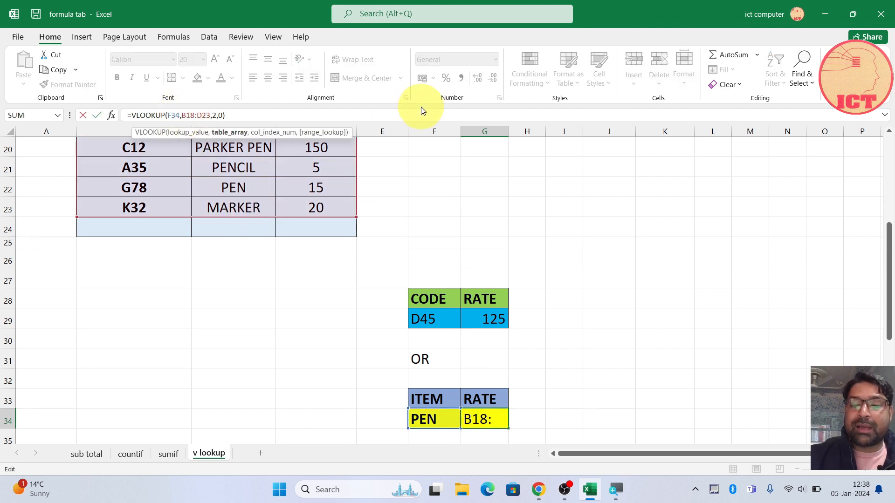
{"action": "key", "text": "Delete"}
{"action": "key", "text": "Delete"}
{"action": "key", "text": "Delete"}
{"action": "key", "text": "Delete"}
{"action": "key", "text": "Delete"}
{"action": "key", "text": "Delete"}
{"action": "key", "text": "Delete"}
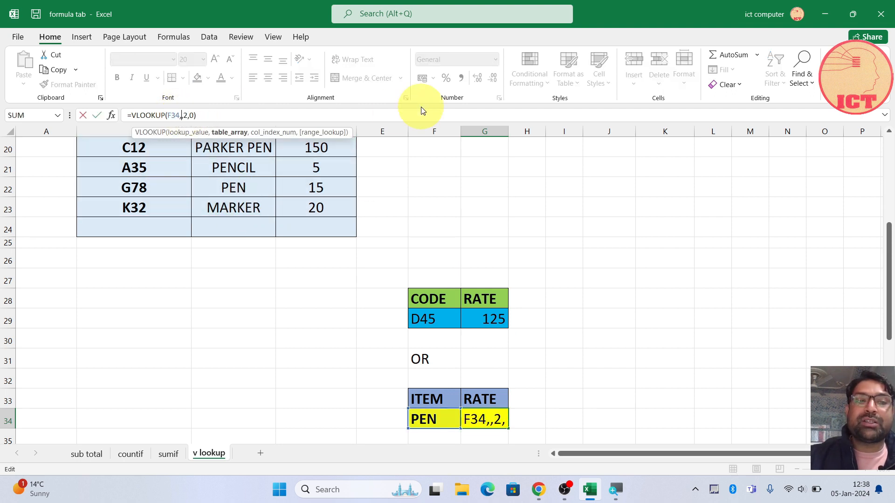
{"action": "left_click_drag", "start_coordinate": [889, 235], "coordinate": [889, 212]}
{"action": "left_click_drag", "start_coordinate": [219, 215], "coordinate": [313, 310]}
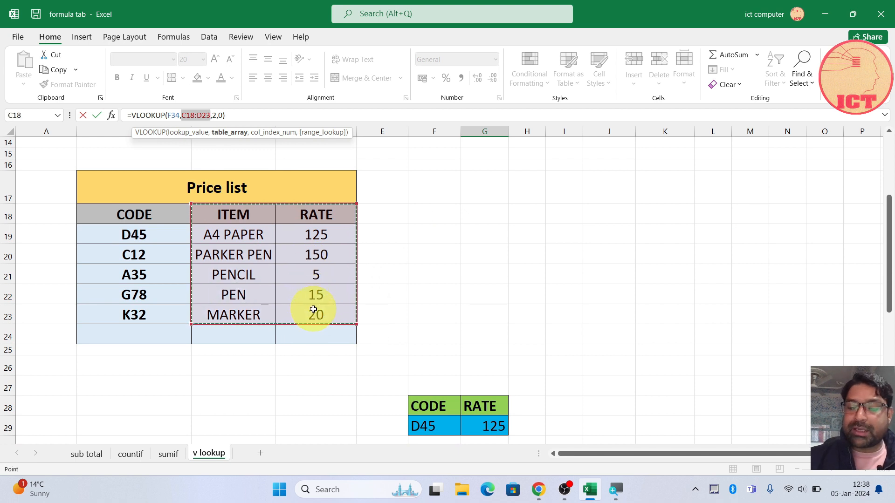
{"action": "key", "text": "Return"}
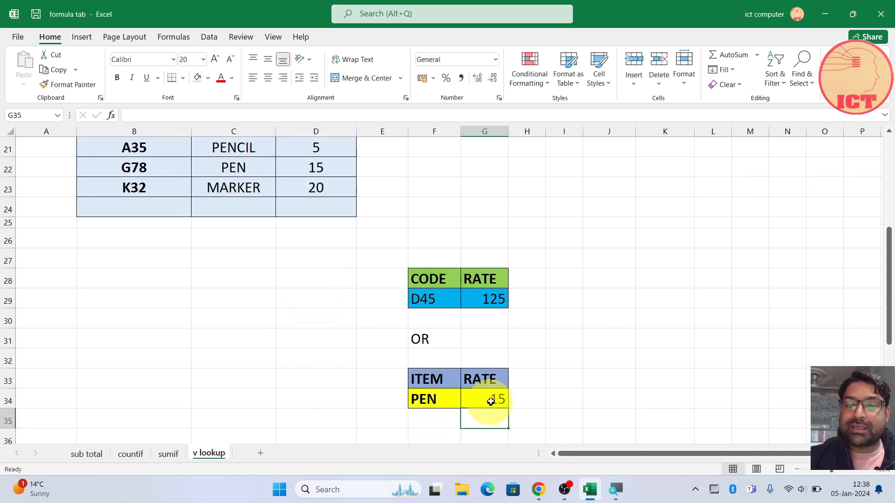